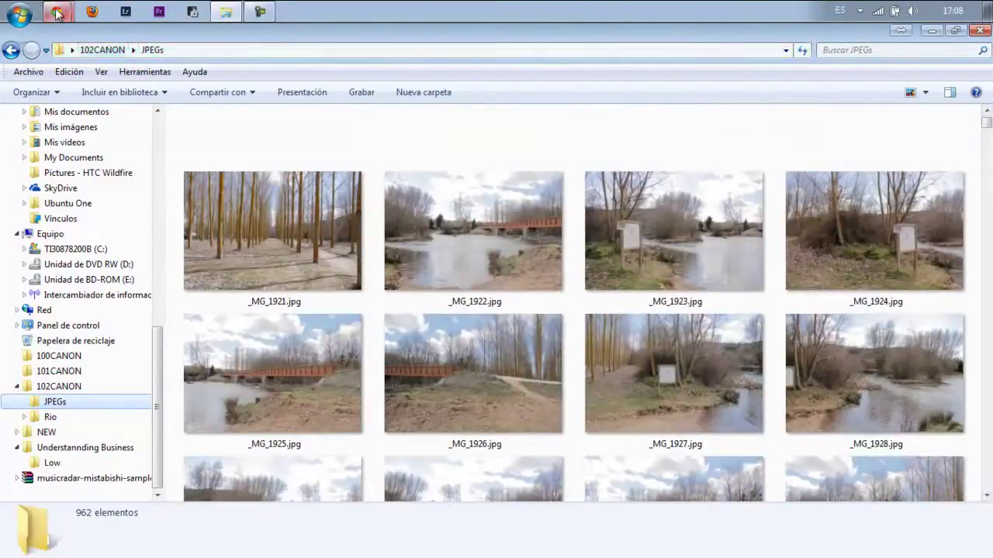
# Load photosynth.net in Chrome's new-tab window using the 'photos' address-bar suggestion.
pyautogui.moveTo(56, 11)
pyautogui.click(103, 65)
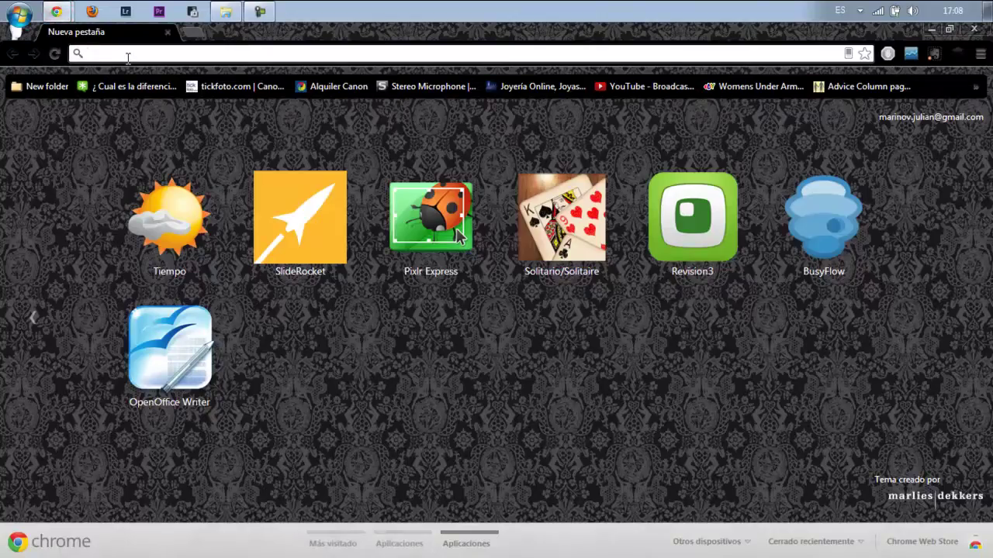
pyautogui.write('photo')
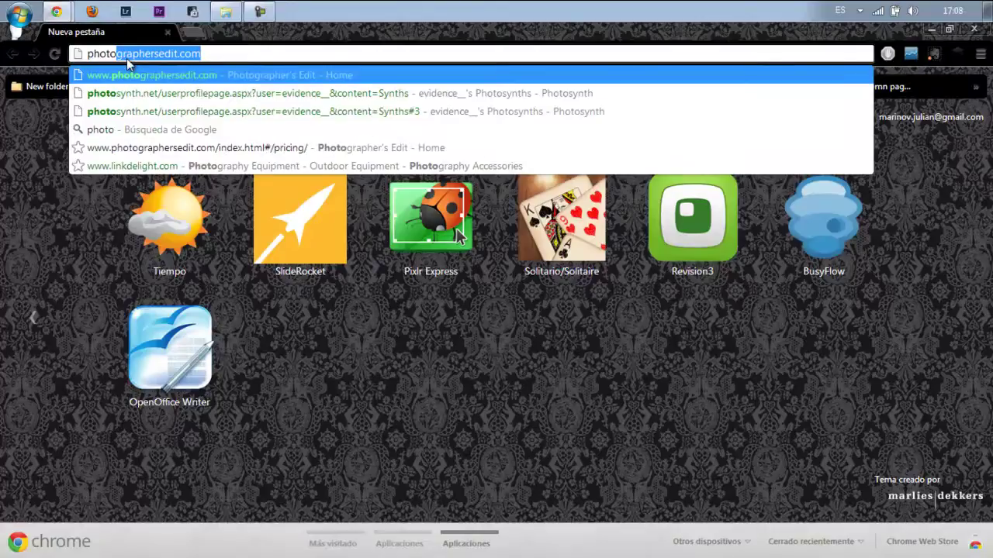
pyautogui.write('shop')
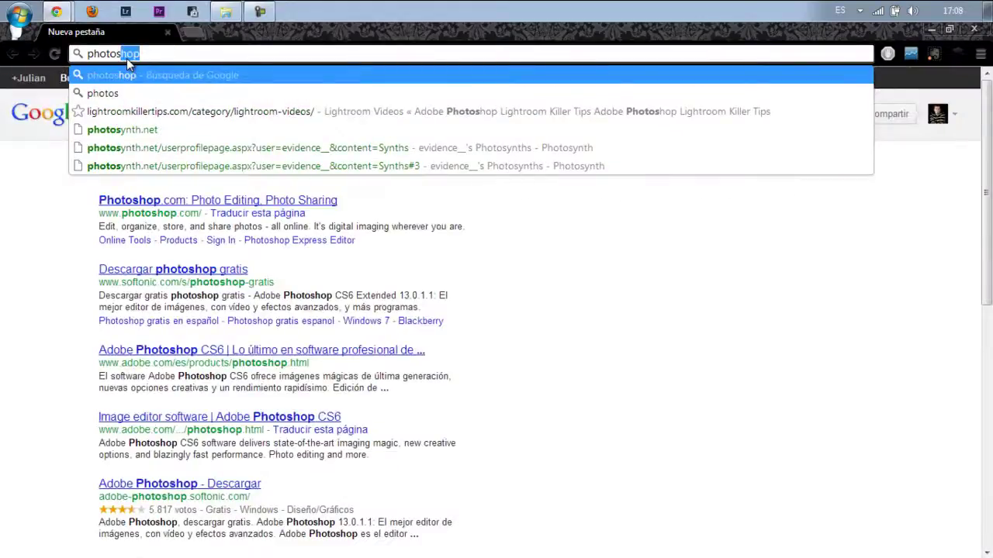
pyautogui.press('Down')
pyautogui.press('Down')
pyautogui.press('Down')
pyautogui.press('Return')
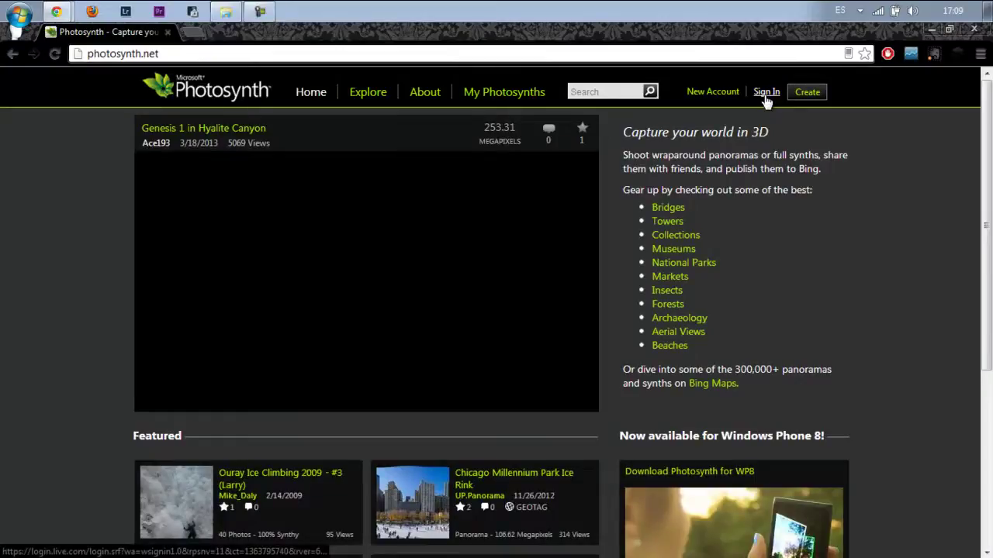
# Sign in on photosynth.net, go to Create, and download the Photosynth app from the Synth column.
pyautogui.click(765, 94)
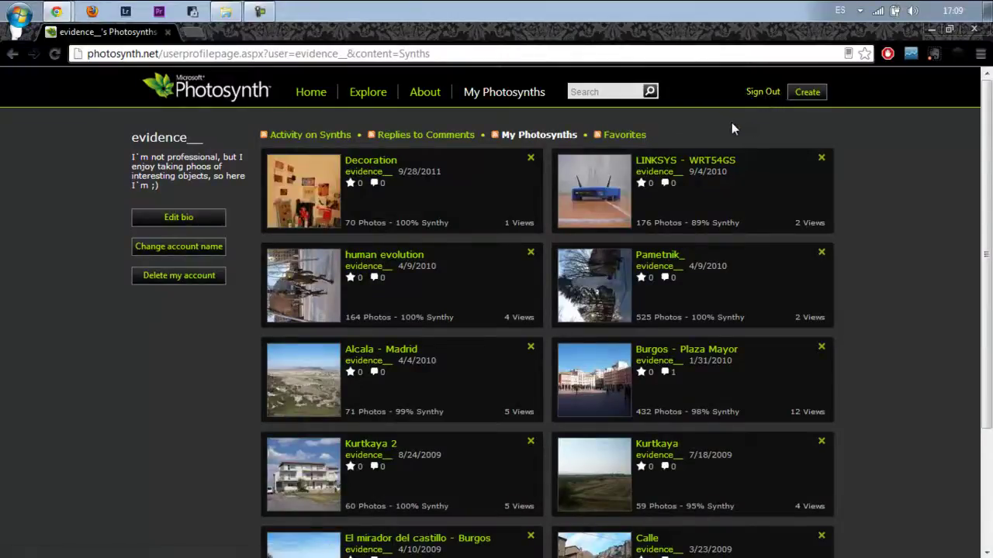
pyautogui.click(807, 98)
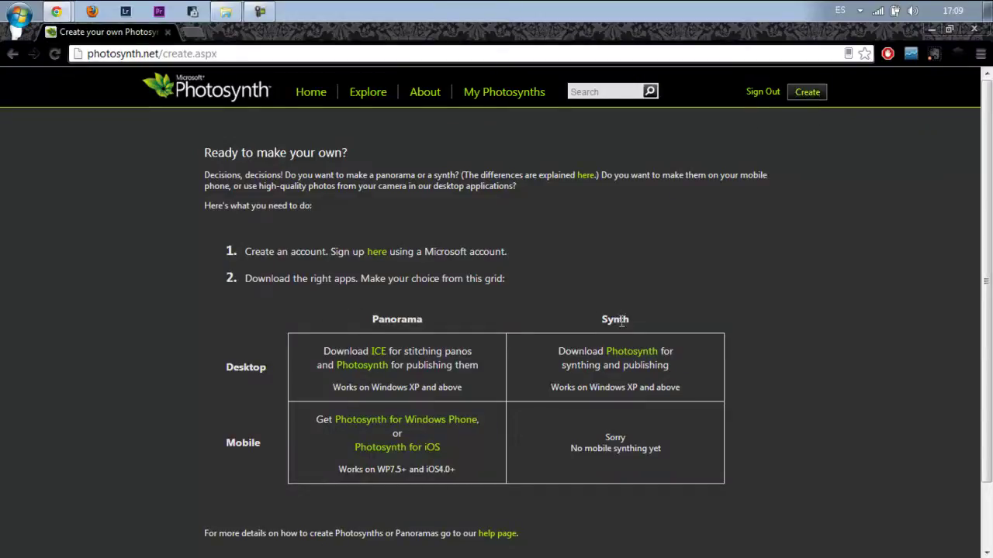
pyautogui.moveTo(596, 319); pyautogui.dragTo(630, 320)
pyautogui.click(636, 352)
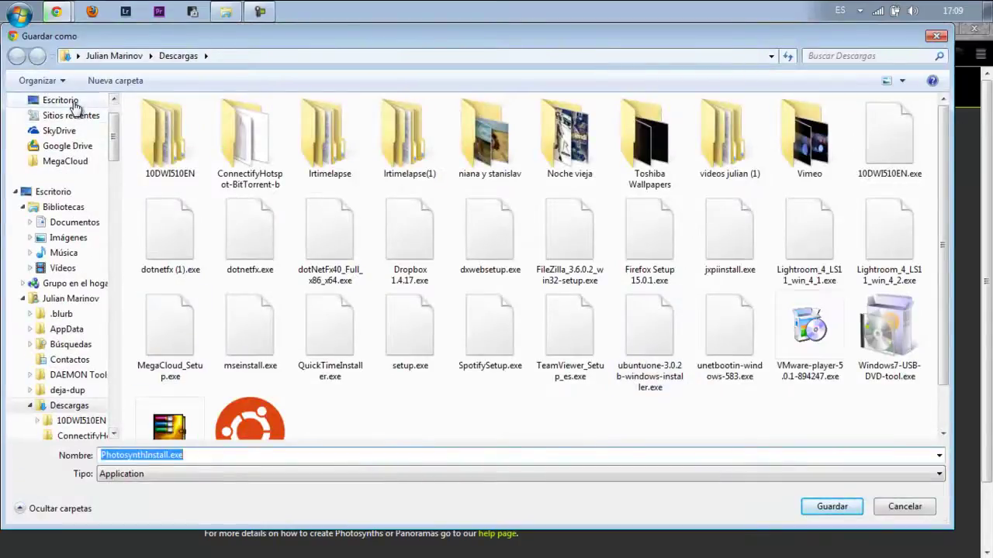
# Save PhotosynthInstall.exe to Escritorio (the desktop).
pyautogui.click(63, 102)
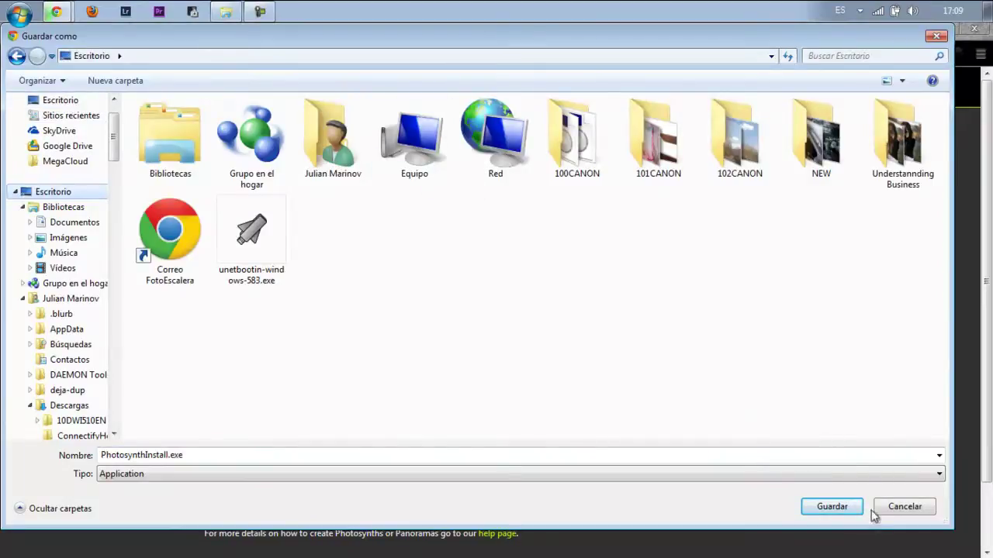
pyautogui.click(832, 507)
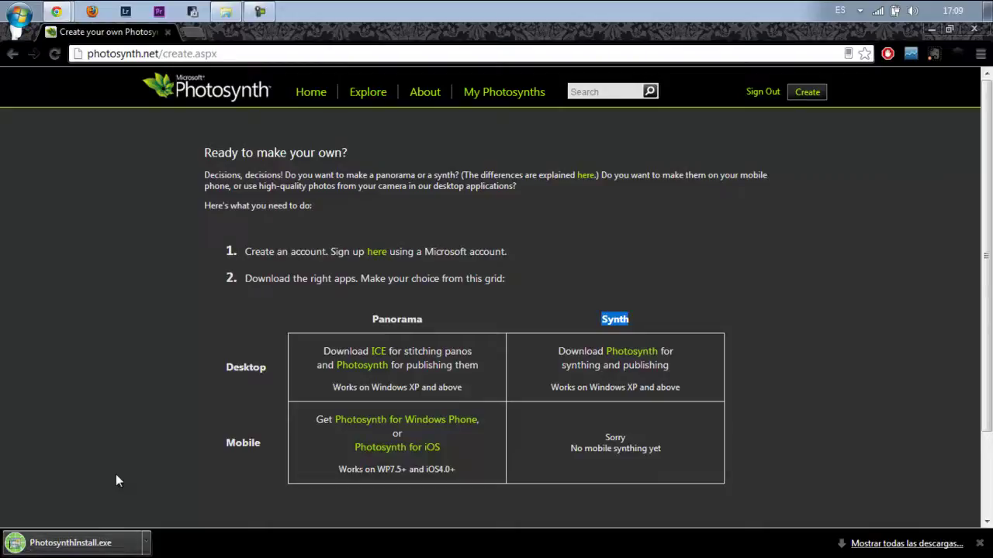
# Run PhotosynthInstall.exe, accept the license agreement, and install Photosynth through to Finish.
pyautogui.click(105, 545)
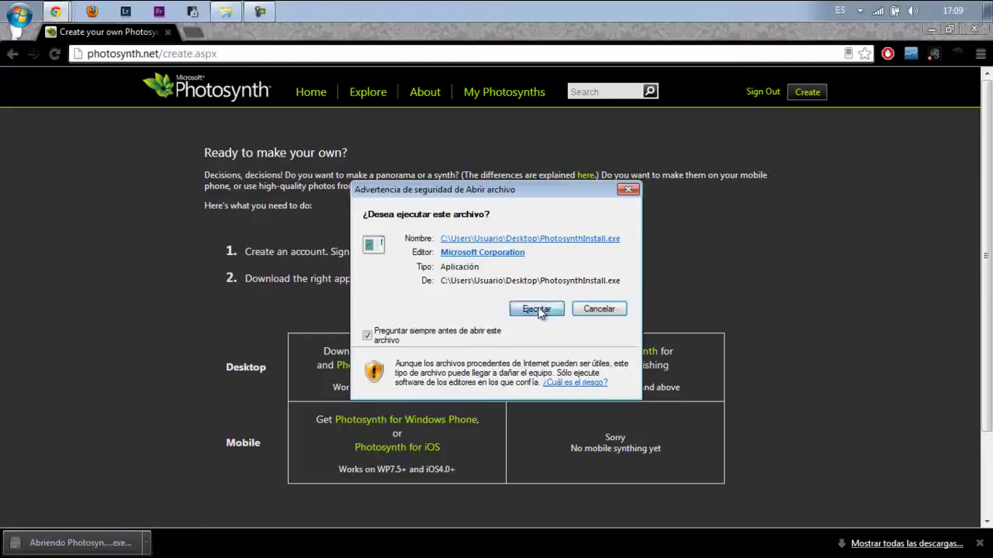
pyautogui.click(536, 309)
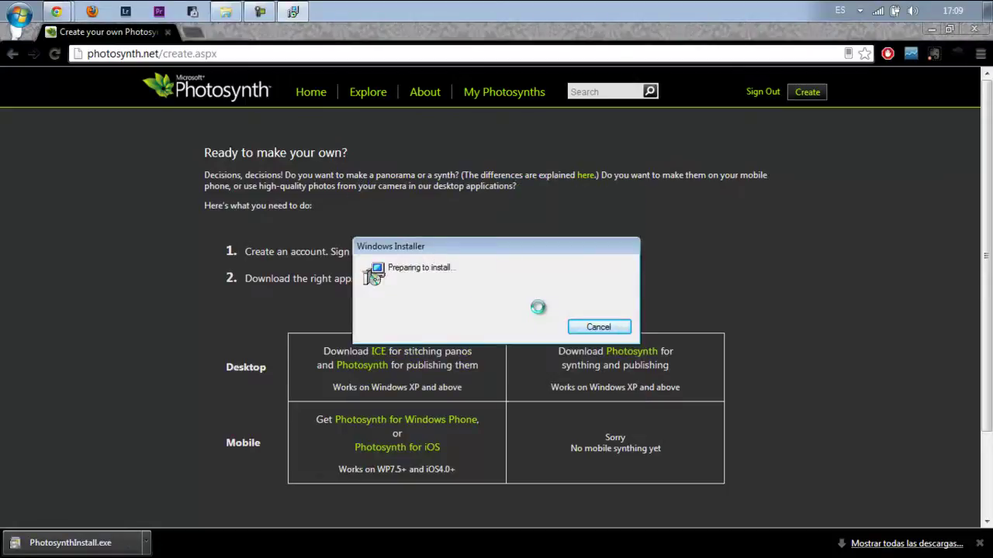
pyautogui.click(570, 409)
pyautogui.click(487, 379)
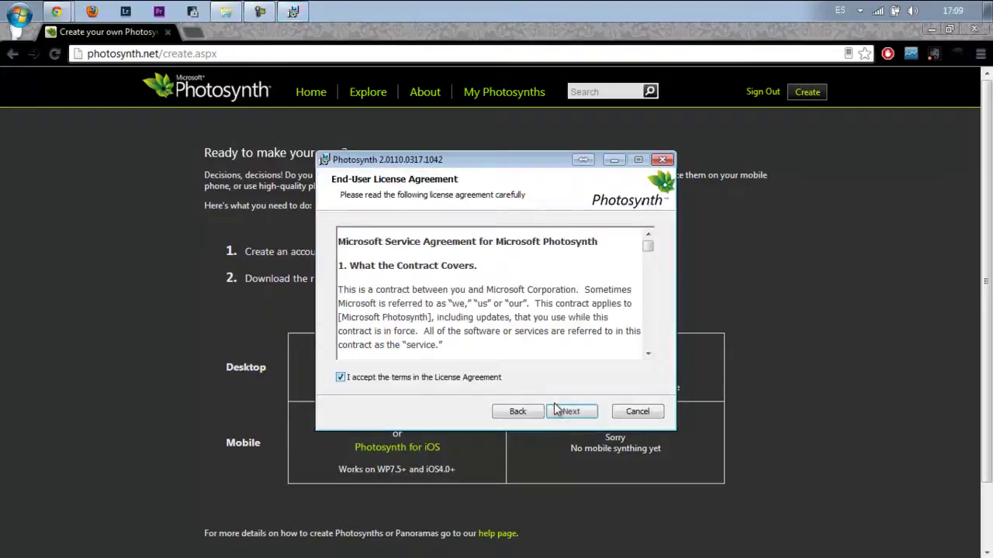
pyautogui.click(570, 412)
pyautogui.click(571, 413)
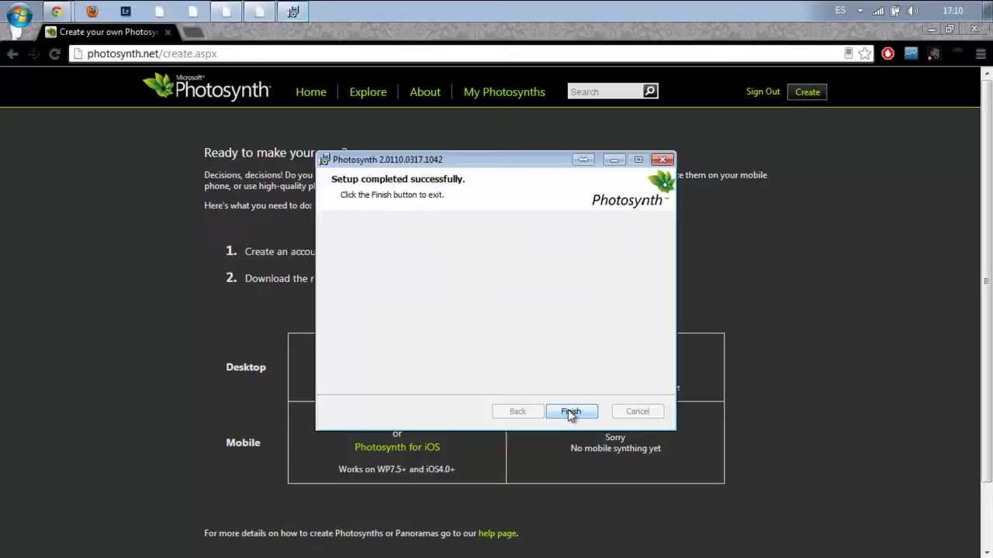
pyautogui.click(570, 411)
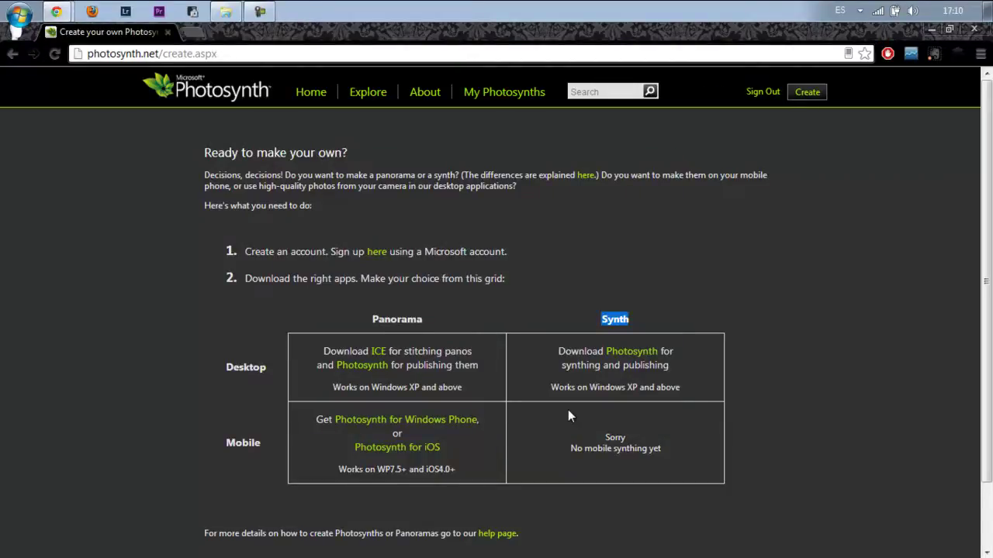
# Show the desktop and launch Photosynth from the Start menu.
pyautogui.press('super+d')
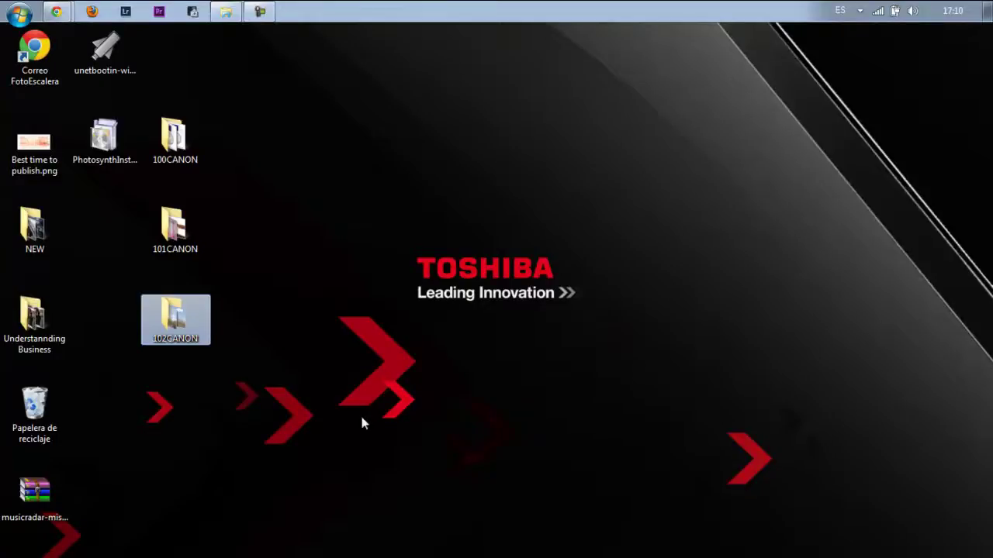
pyautogui.press('super')
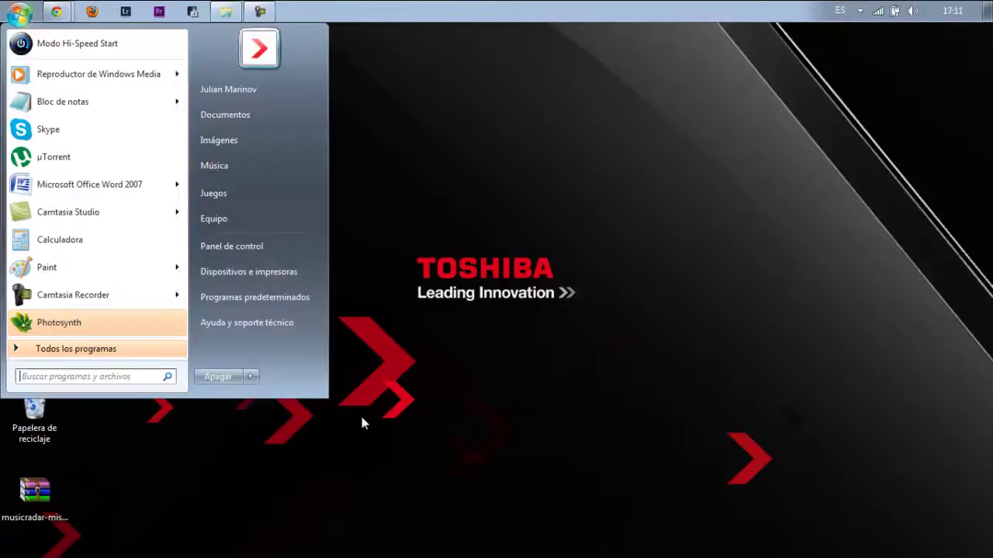
pyautogui.click(62, 329)
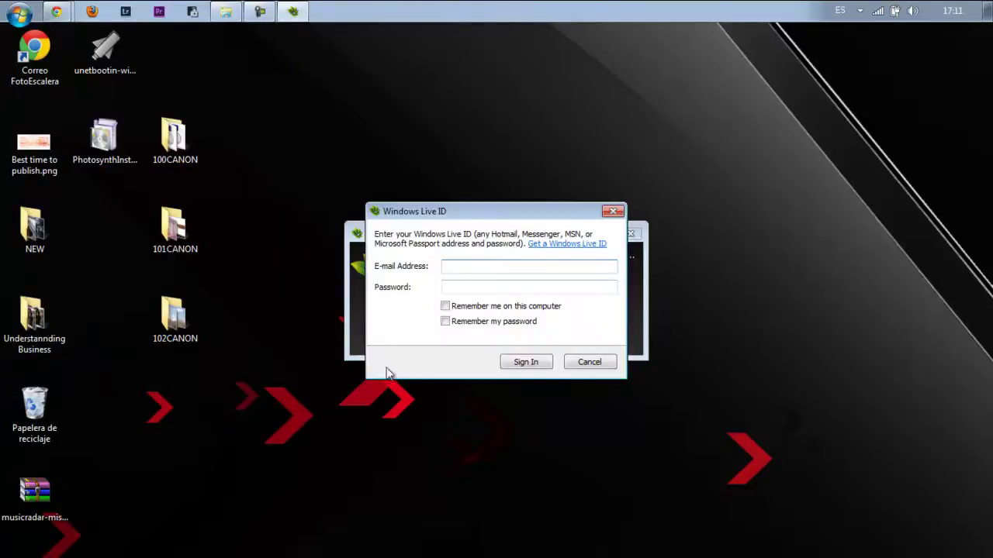
# Sign in with the Windows Live e-mail and password, remembering both on this computer.
pyautogui.press('Tab')
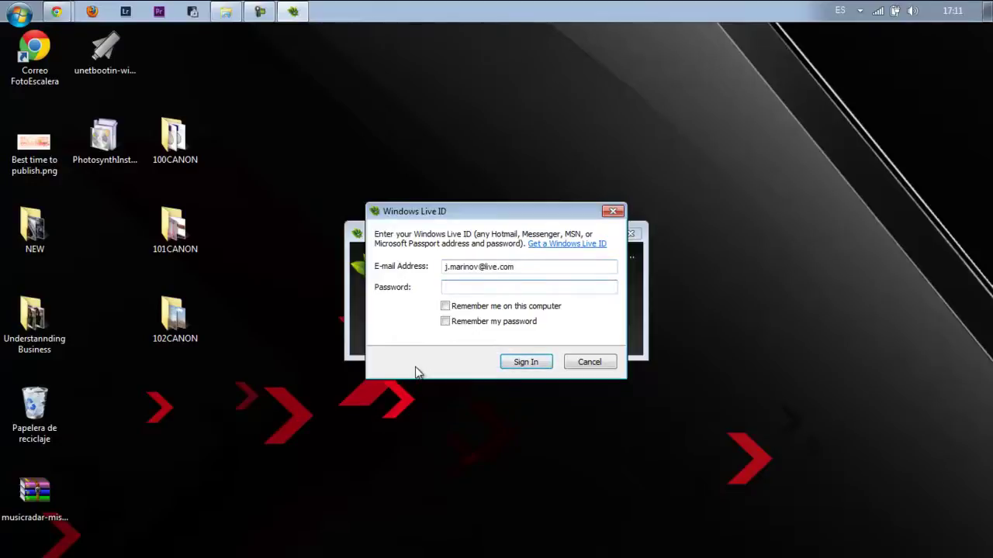
pyautogui.write('******')
pyautogui.click(444, 306)
pyautogui.click(445, 321)
pyautogui.click(524, 362)
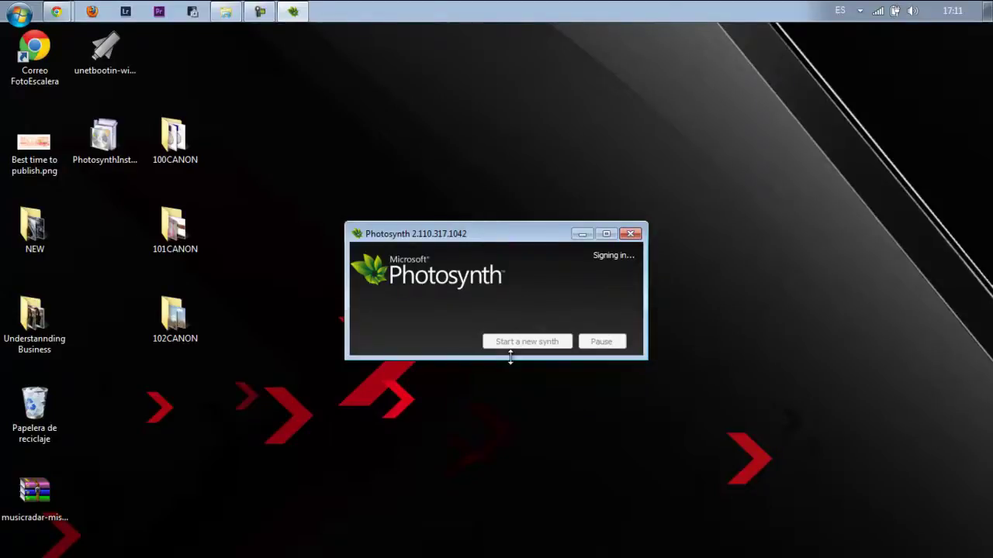
# Start a new synth named 'Río de Cardeñajimeno'.
pyautogui.click(512, 345)
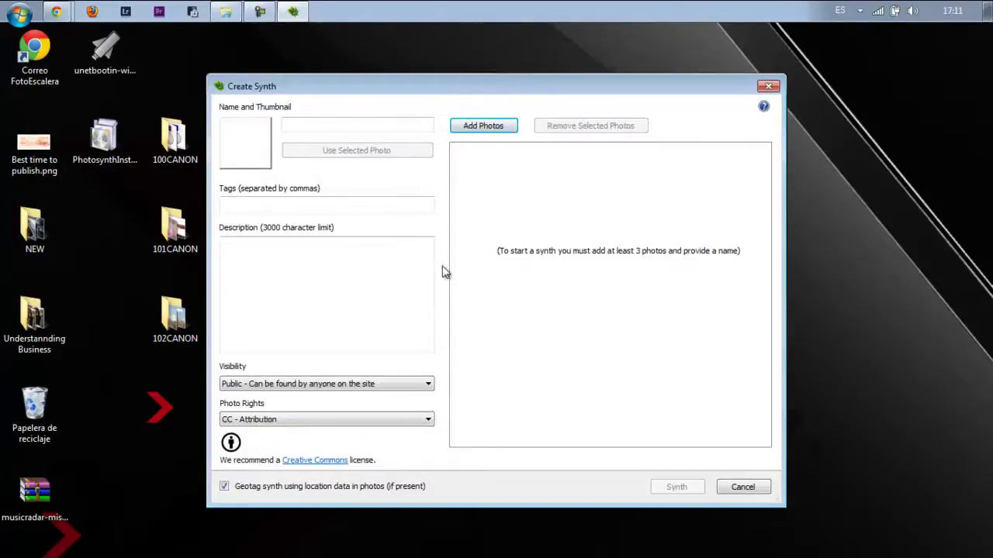
pyautogui.click(371, 129)
pyautogui.write('Río ')
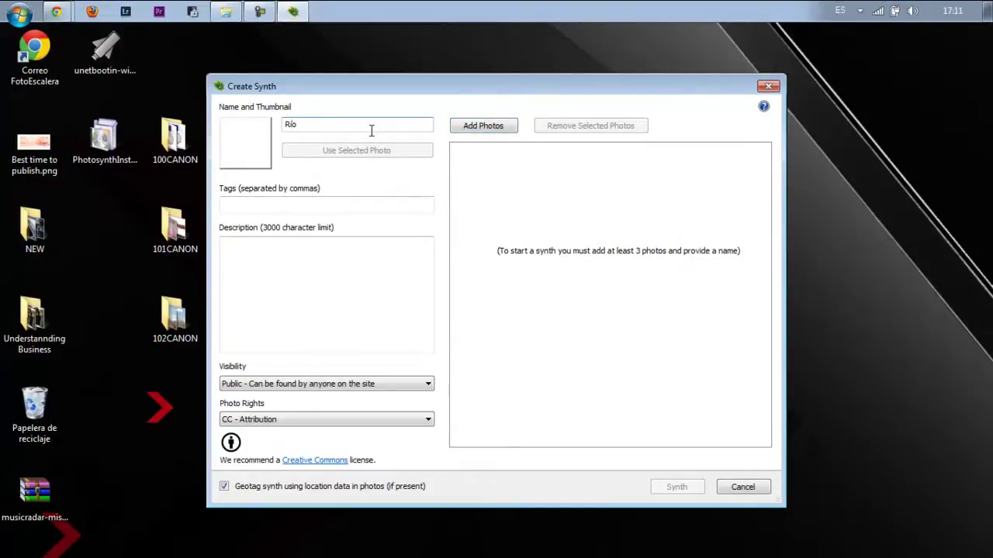
pyautogui.write('de Cardeñajimeno')
# Add all 962 photos from Escritorio > 102CANON > JPEGs to the synth.
pyautogui.click(487, 127)
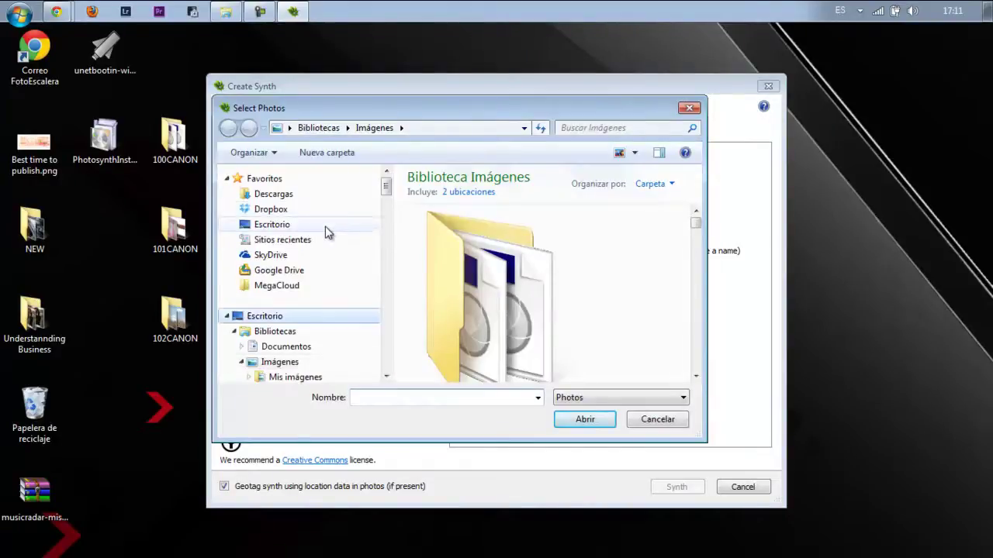
pyautogui.click(324, 227)
pyautogui.moveTo(700, 222); pyautogui.dragTo(696, 290)
pyautogui.click(536, 246)
pyautogui.doubleClick(537, 247)
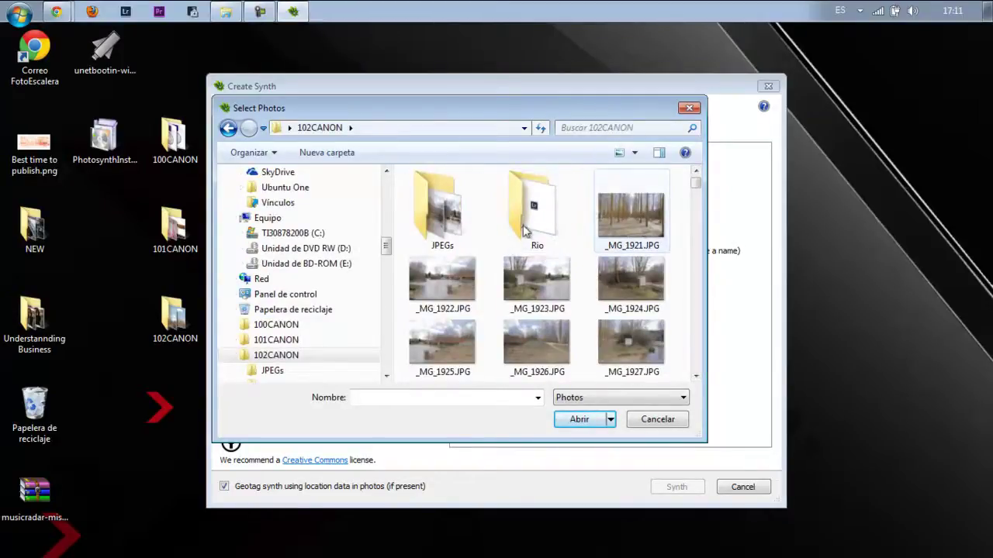
pyautogui.doubleClick(426, 233)
pyautogui.click(426, 209)
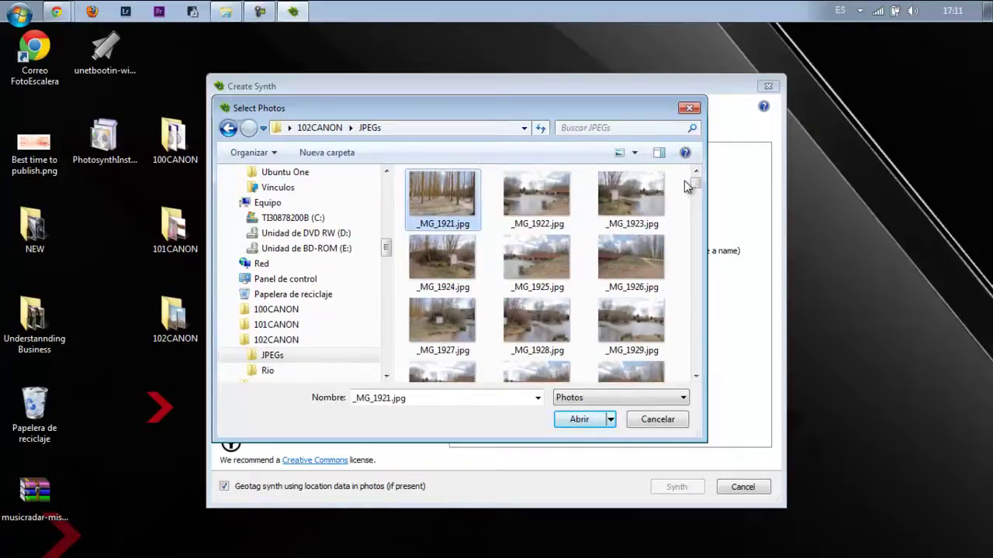
pyautogui.moveTo(695, 184); pyautogui.dragTo(695, 364)
pyautogui.hotkey('ctrl', 'a')
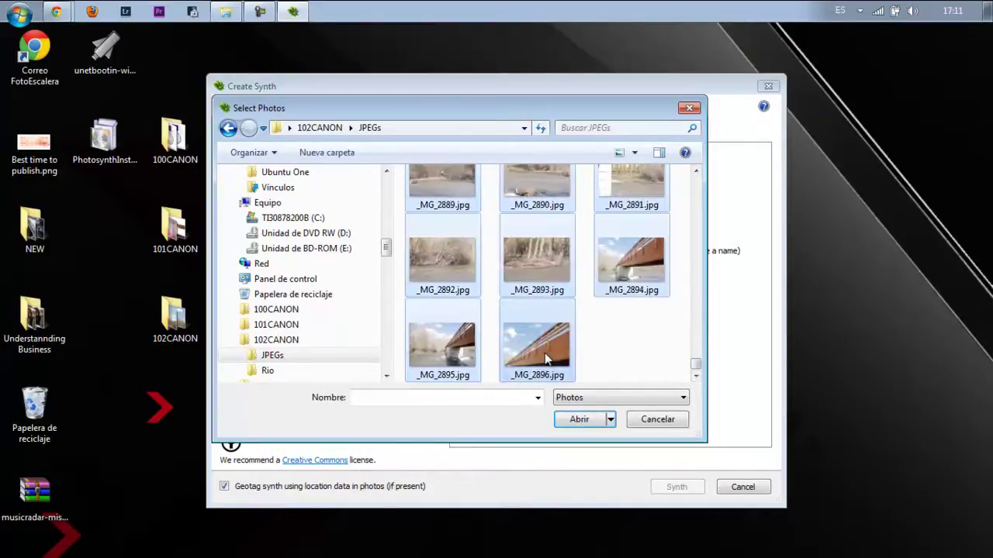
pyautogui.click(582, 422)
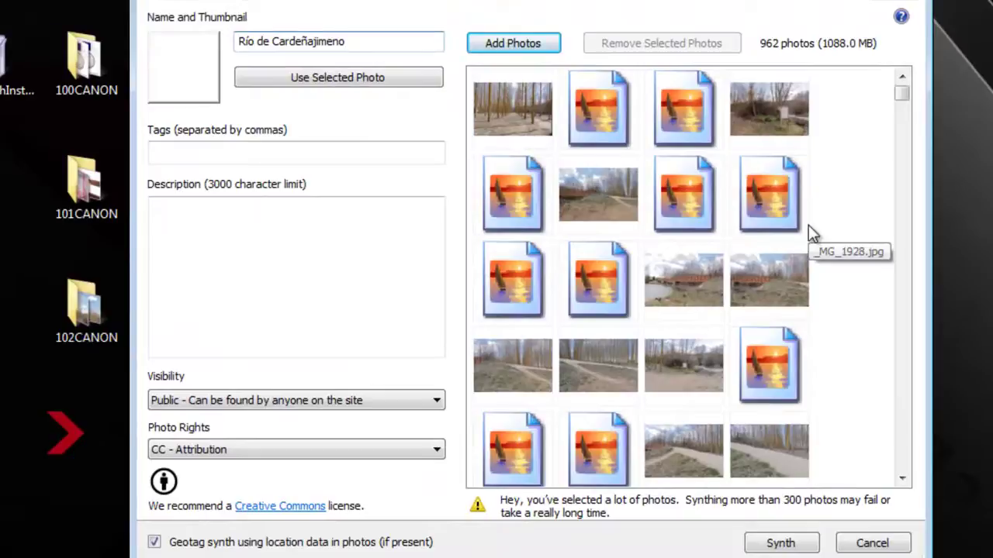
# Try several grid photos, including a bridge shot, as the synth thumbnail.
pyautogui.click(686, 287)
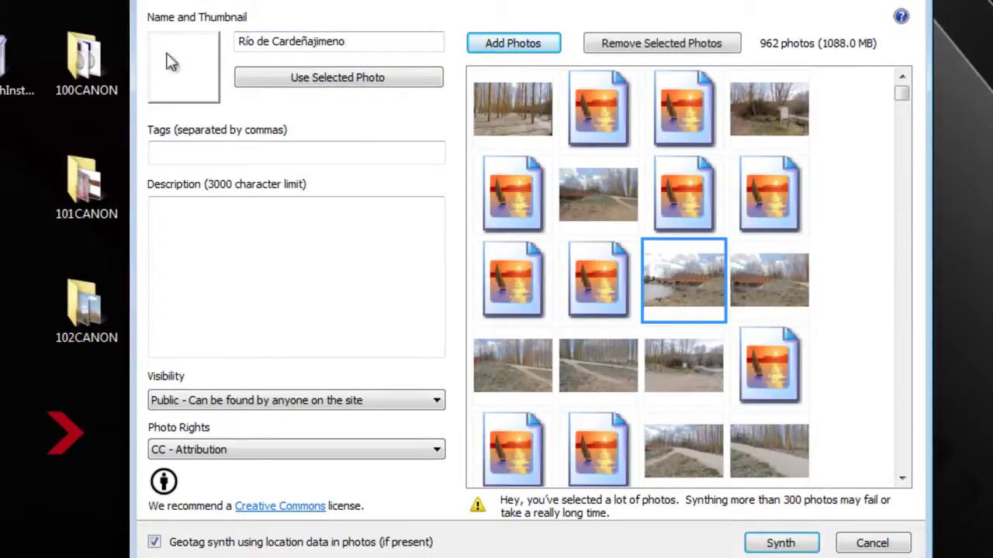
pyautogui.click(289, 86)
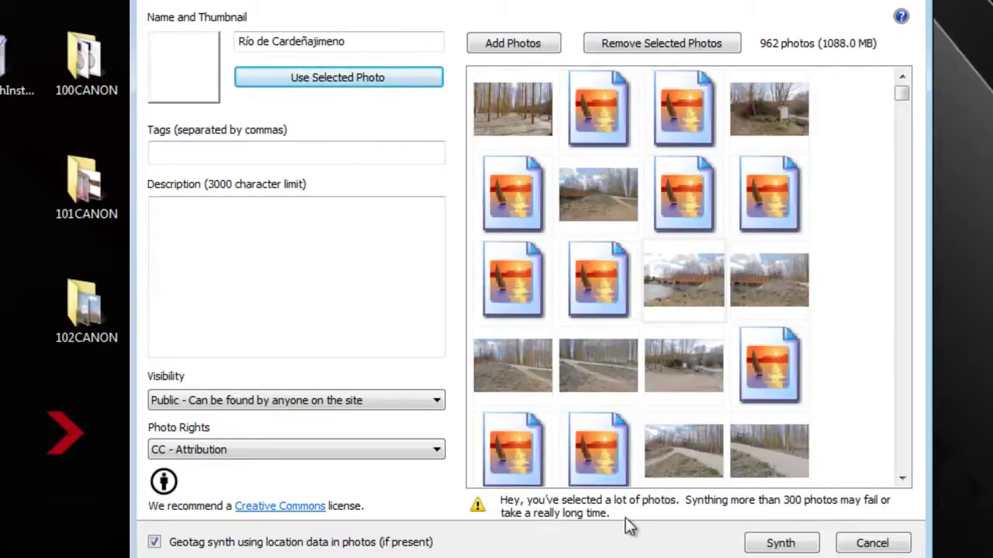
pyautogui.click(740, 273)
pyautogui.click(706, 273)
pyautogui.click(320, 84)
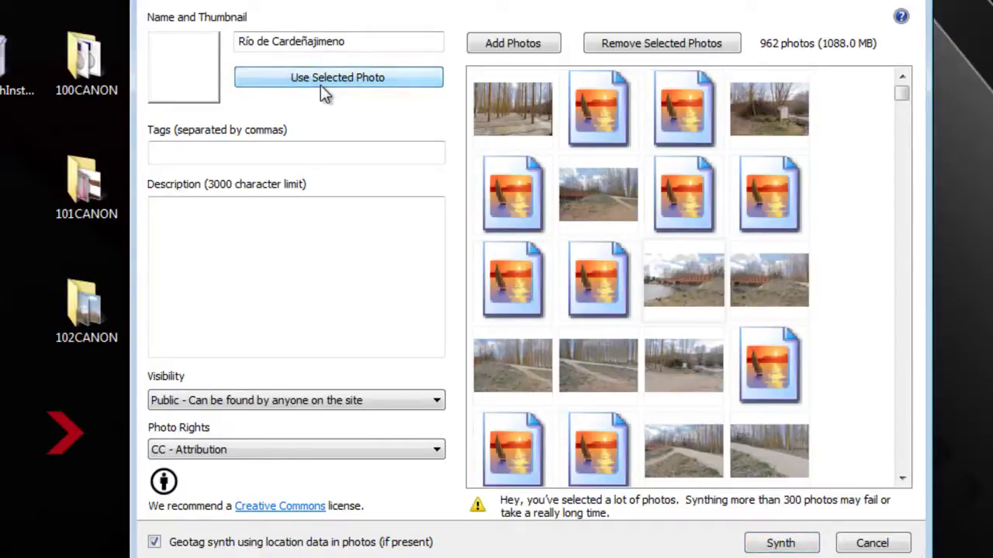
pyautogui.click(514, 225)
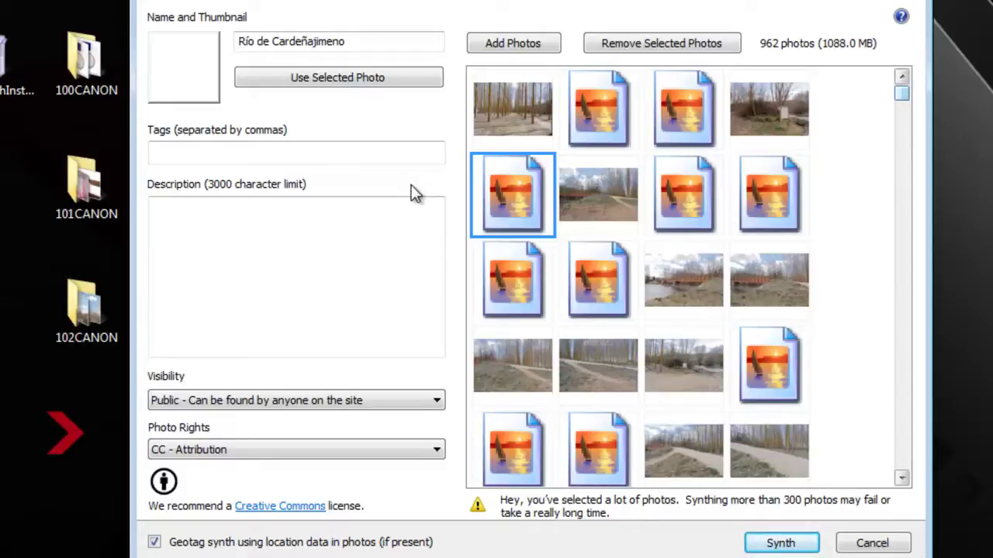
# Launch Task Manager from the taskbar, then make the red bridge photo the thumbnail.
pyautogui.scroll(-5, 415, 194)
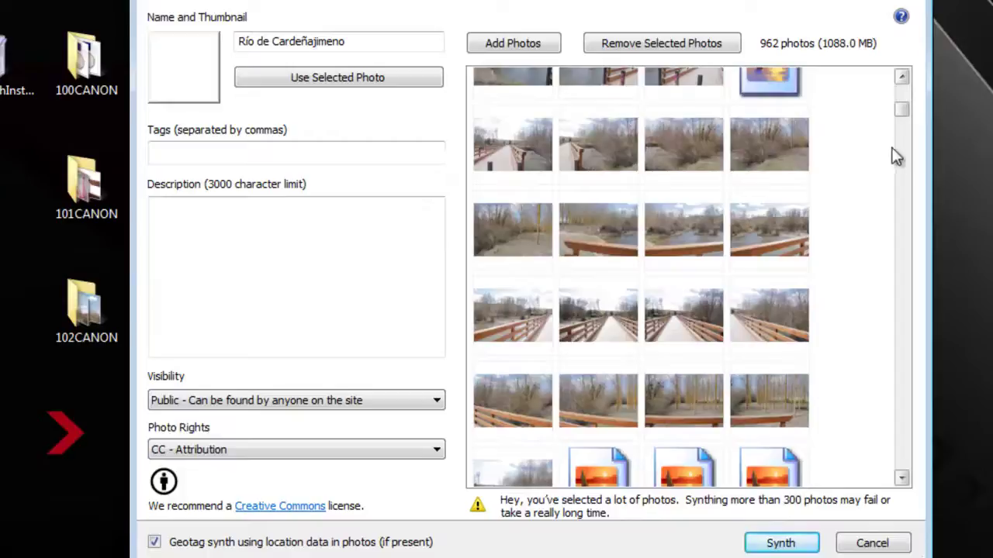
pyautogui.moveTo(899, 115); pyautogui.dragTo(900, 94)
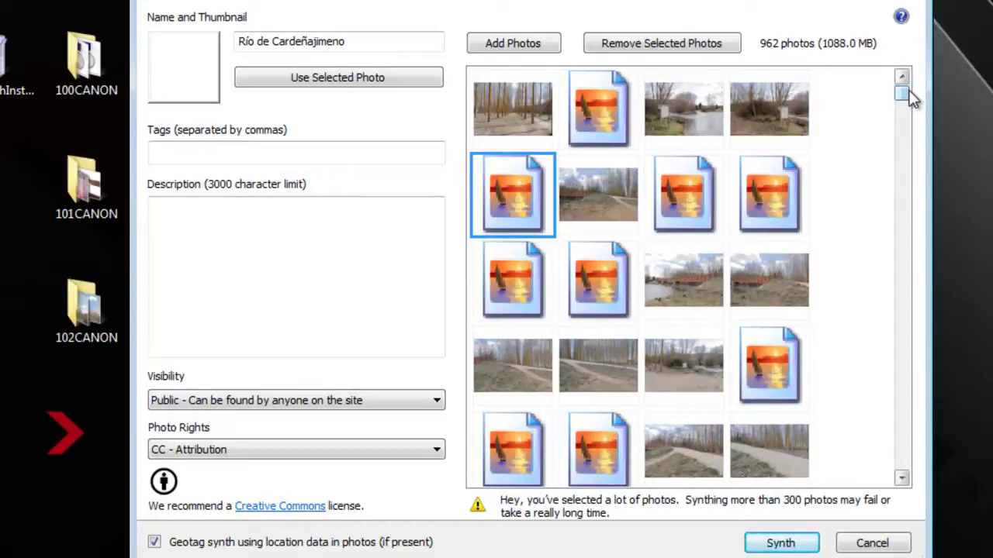
pyautogui.rightClick(676, 1)
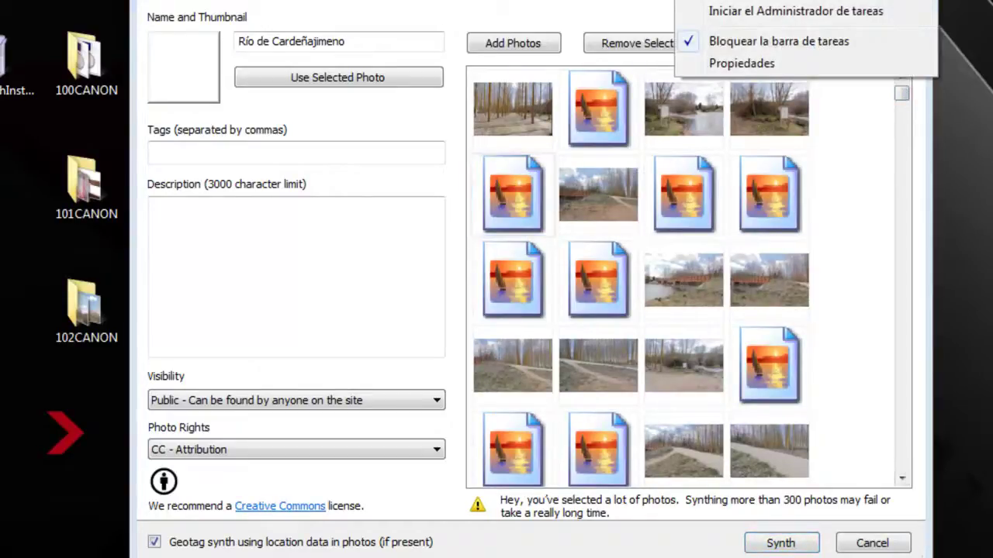
pyautogui.click(707, 12)
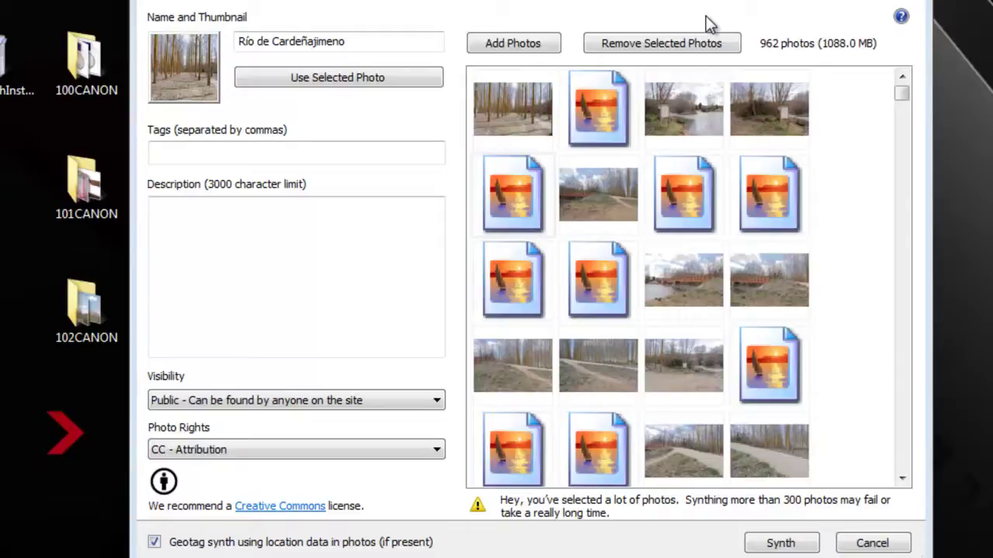
pyautogui.moveTo(900, 96); pyautogui.dragTo(909, 65)
pyautogui.click(660, 278)
pyautogui.click(372, 80)
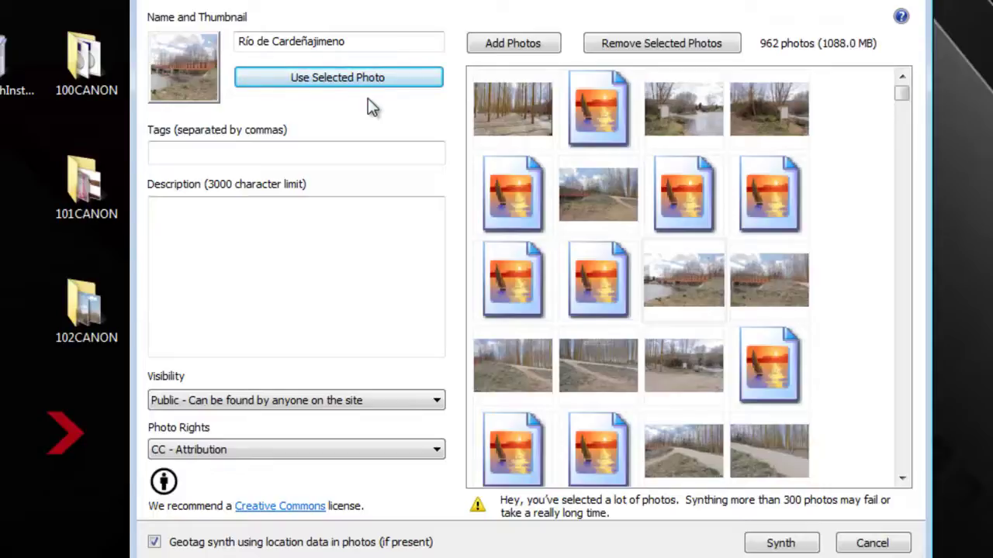
# Tag the synth 'Río, river, españa, burgos, castilla y león' and start synthing.
pyautogui.click(368, 159)
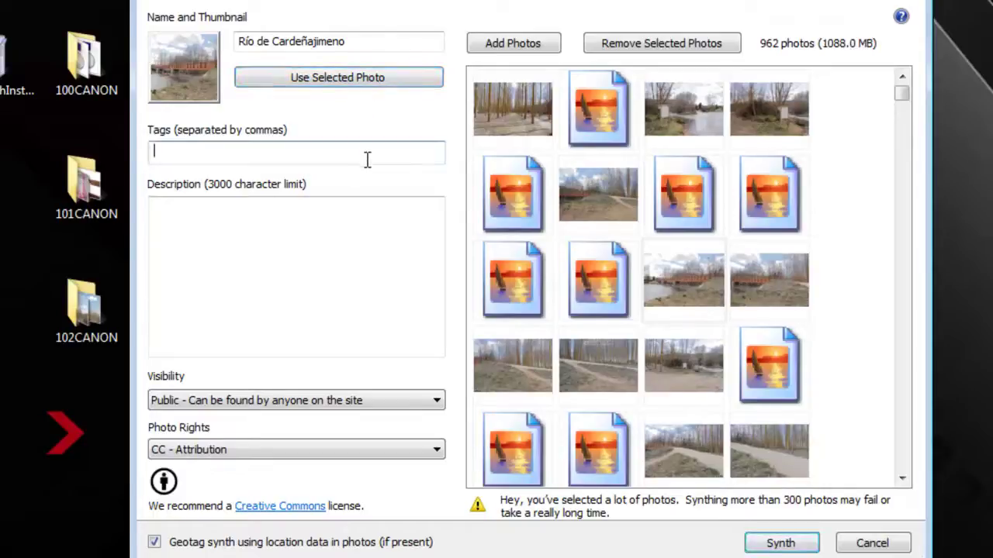
pyautogui.write('rio')
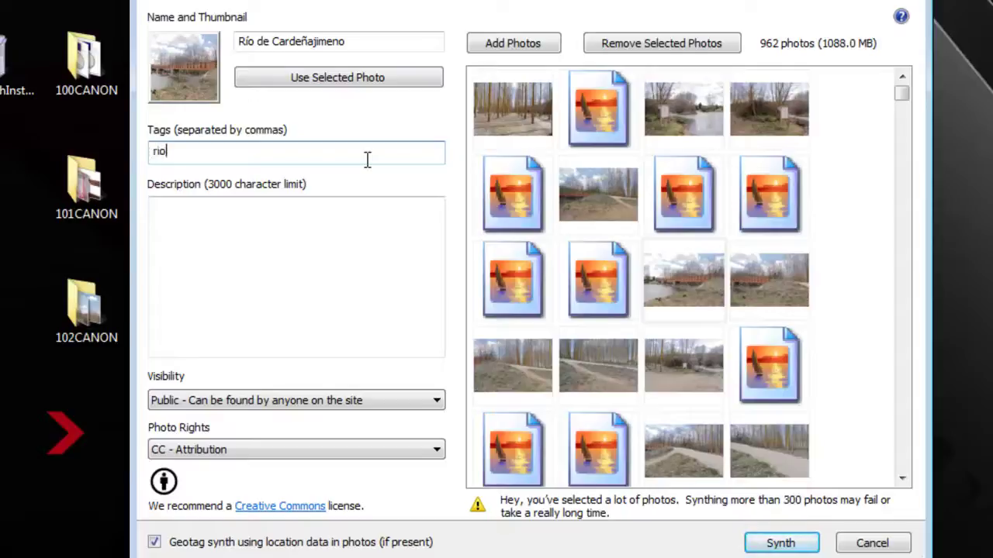
pyautogui.write(', river, carde')
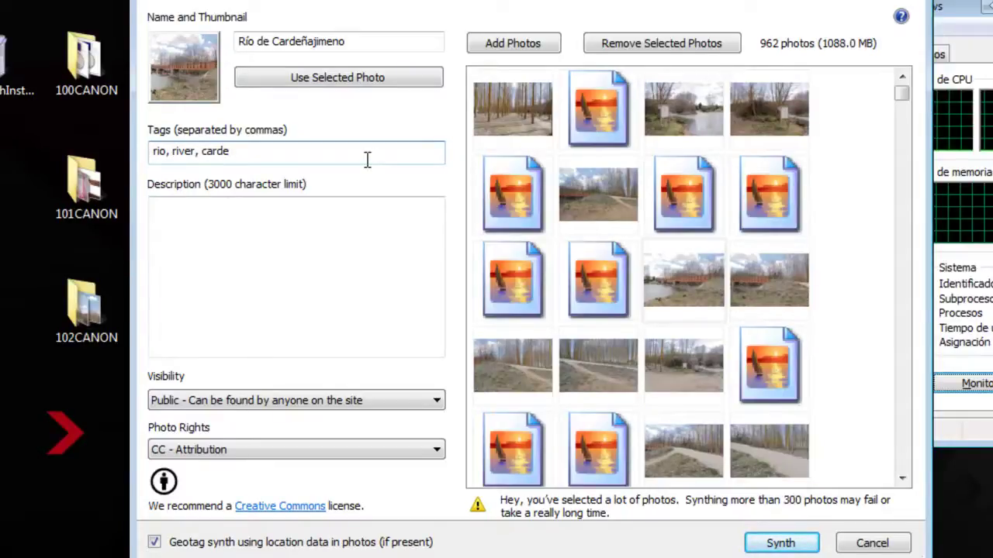
pyautogui.write('ñajimeno, burgos, spain')
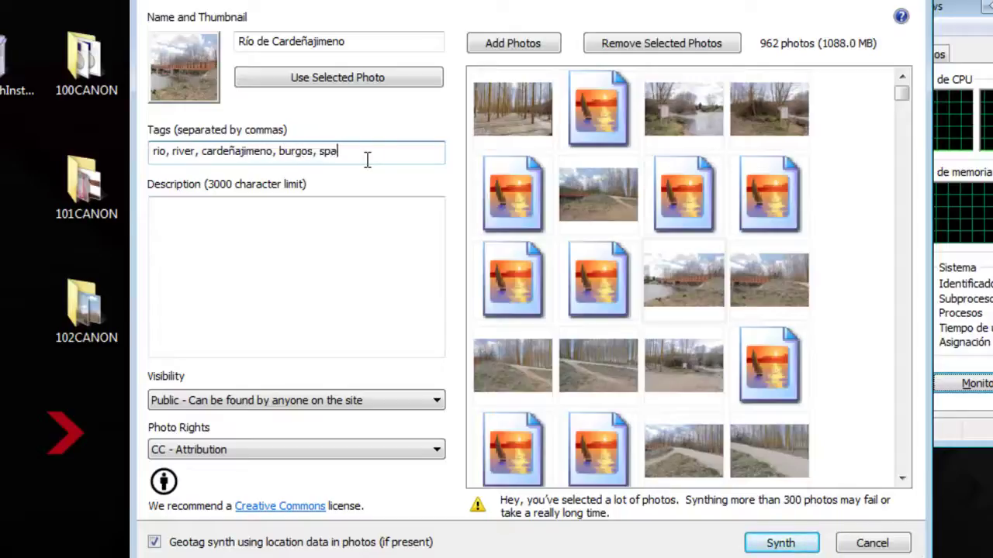
pyautogui.write(', españa, ')
pyautogui.write('castilla')
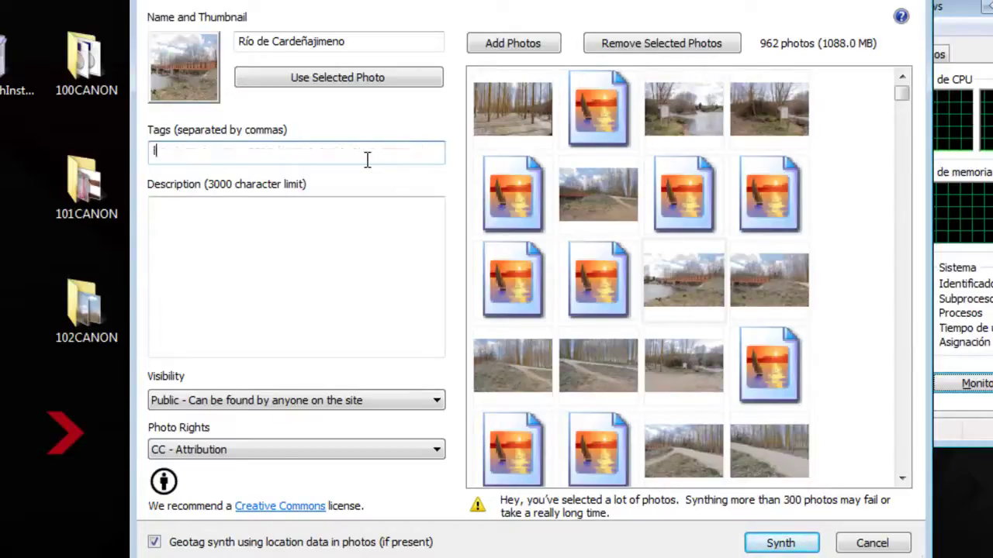
pyautogui.write('leó')
pyautogui.write('n')
pyautogui.click(367, 159)
pyautogui.press('BackSpace')
pyautogui.press('BackSpace')
pyautogui.hotkey('ctrl', 'a')
pyautogui.hotkey('ctrl', 'v')
pyautogui.hotkey('ctrl', 'a')
pyautogui.write('Río, river, españa, burgos, castilla y león,')
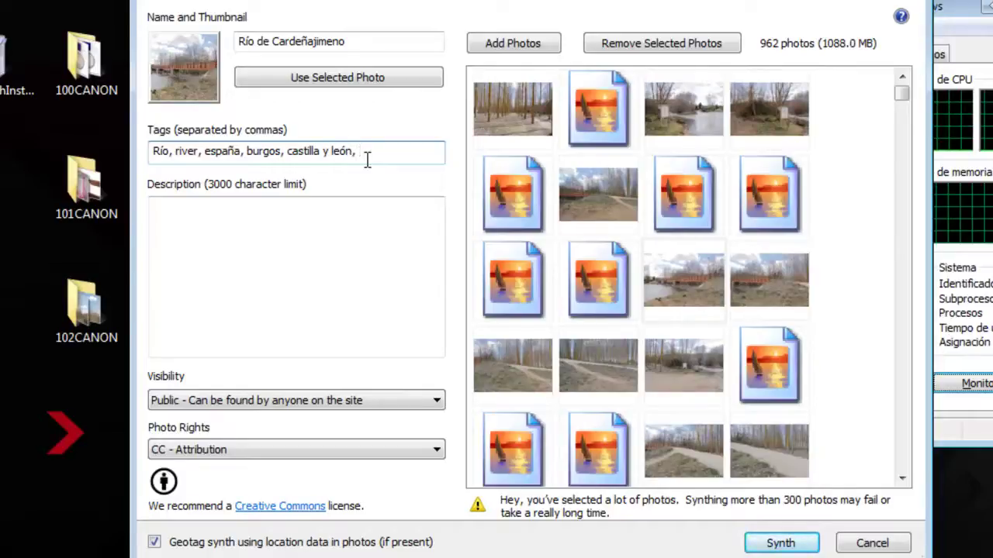
pyautogui.click(309, 270)
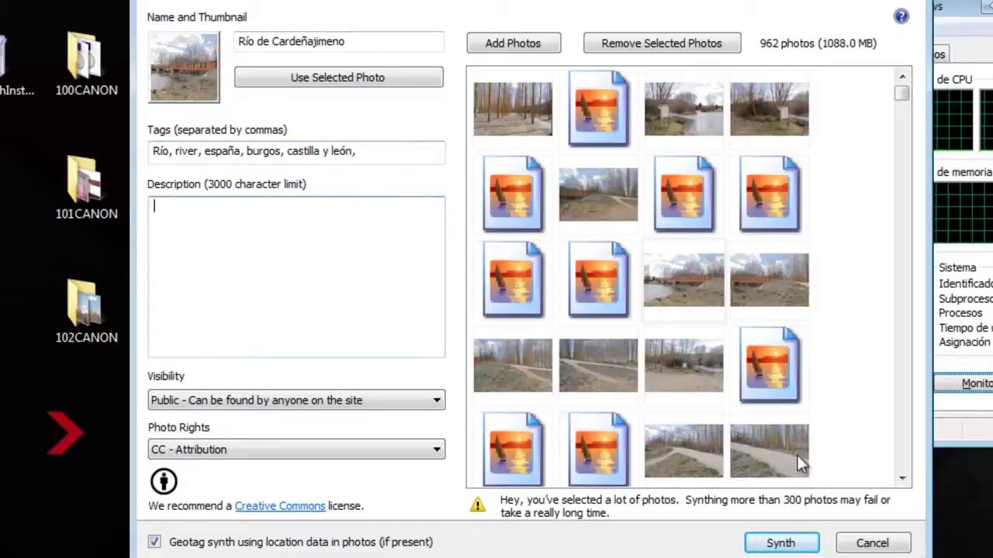
pyautogui.click(805, 546)
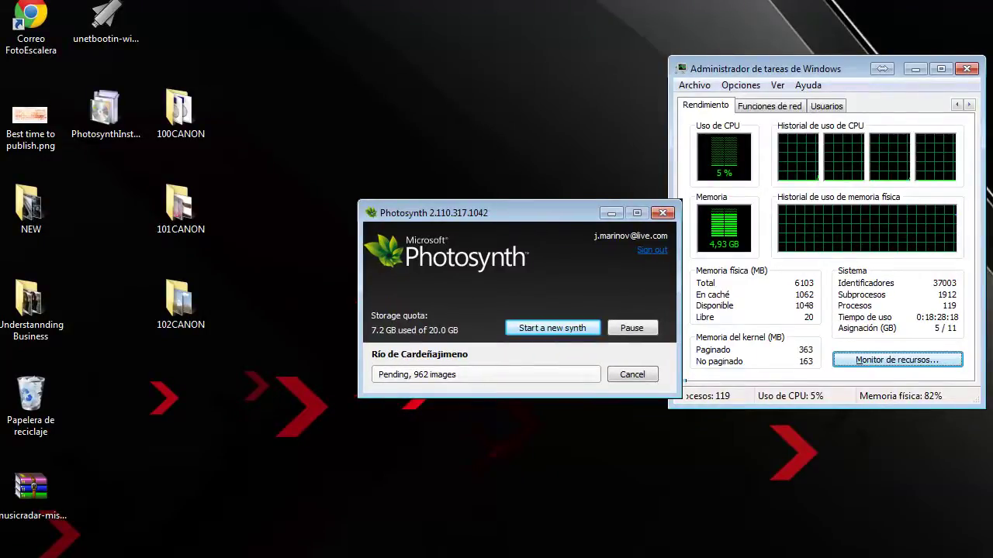
# Wait while the 962-image Río de Cardeñajimeno synth processes.
pyautogui.press('Tab')
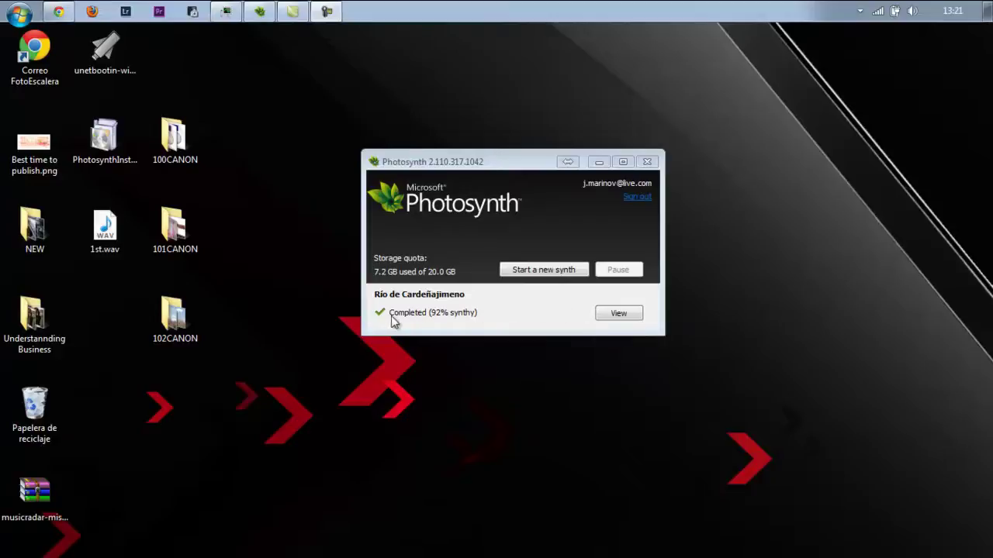
pyautogui.click(618, 314)
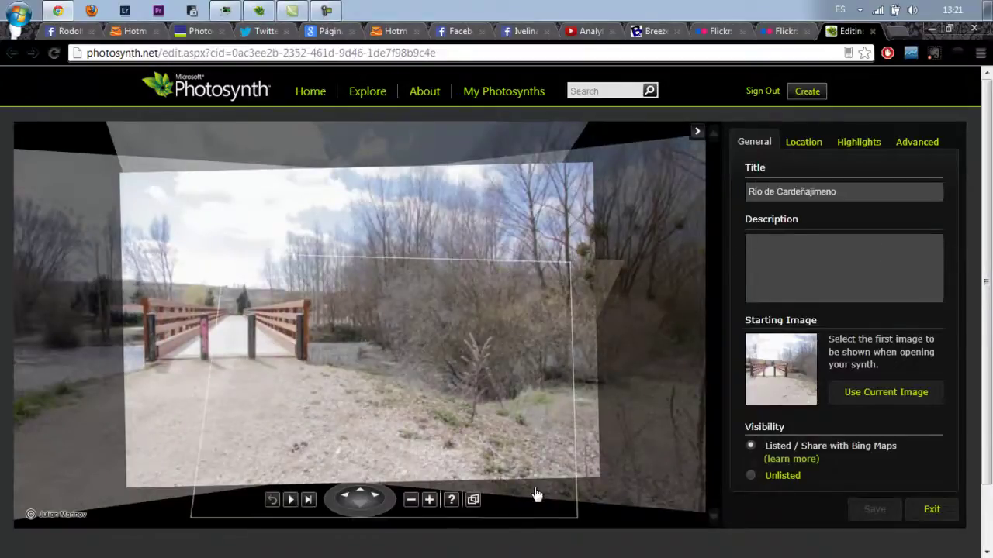
pyautogui.click(473, 501)
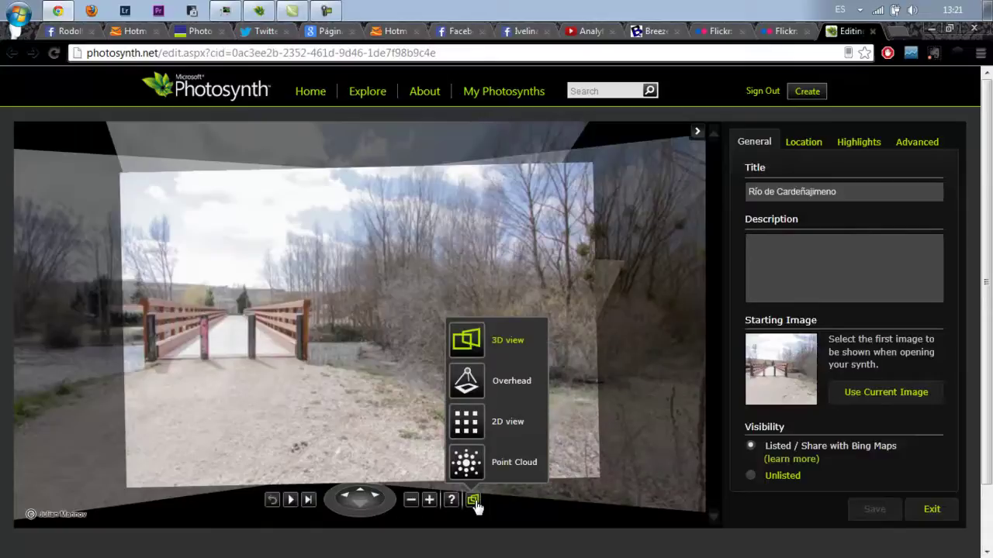
pyautogui.moveTo(473, 505)
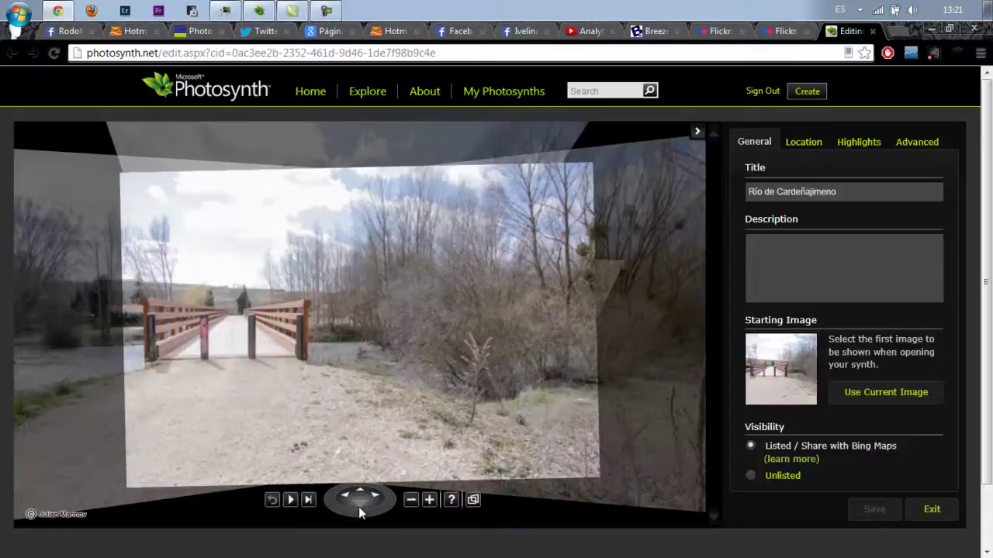
pyautogui.click(473, 500)
pyautogui.click(465, 380)
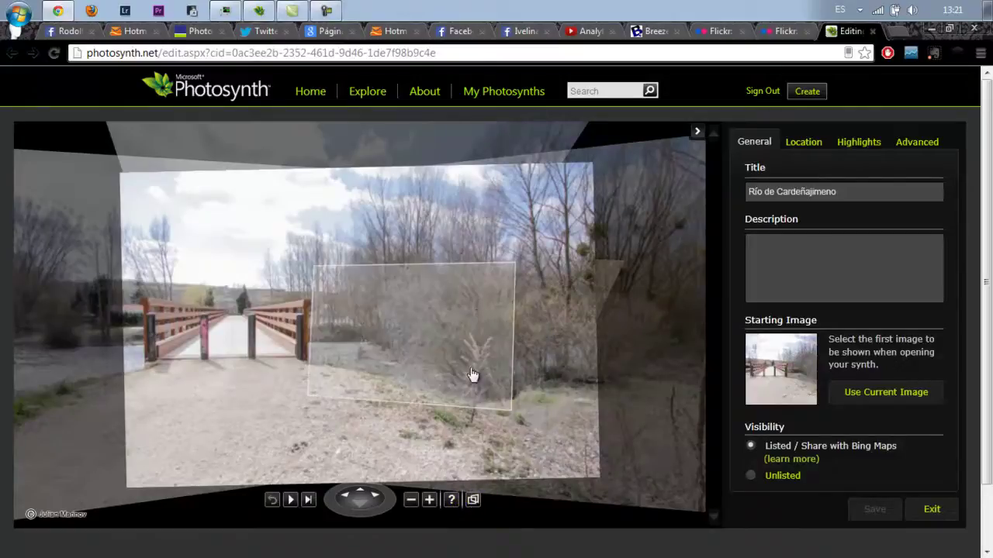
pyautogui.click(472, 500)
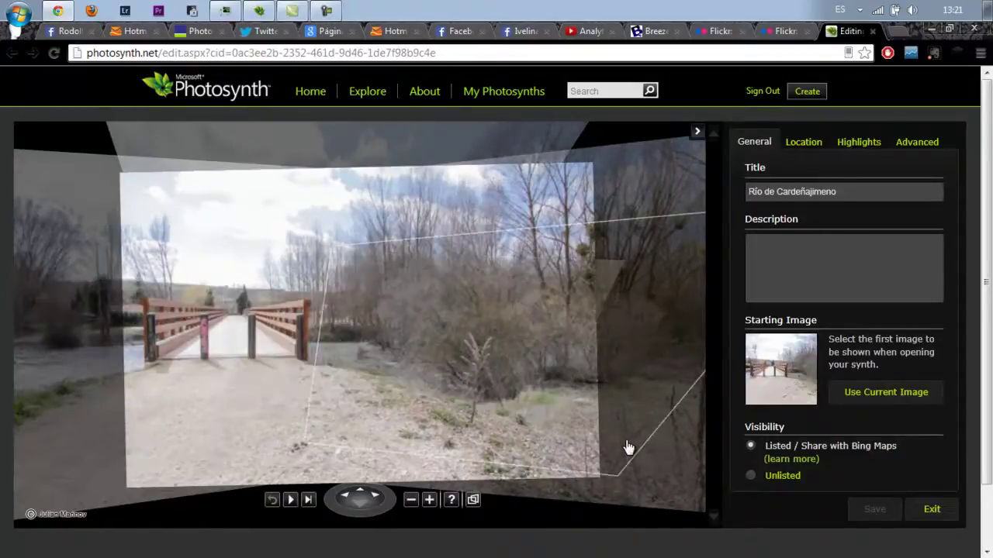
# Fly from the bridge through the bushes, riverbank close-ups, water and forest-and-river photos.
pyautogui.click(693, 481)
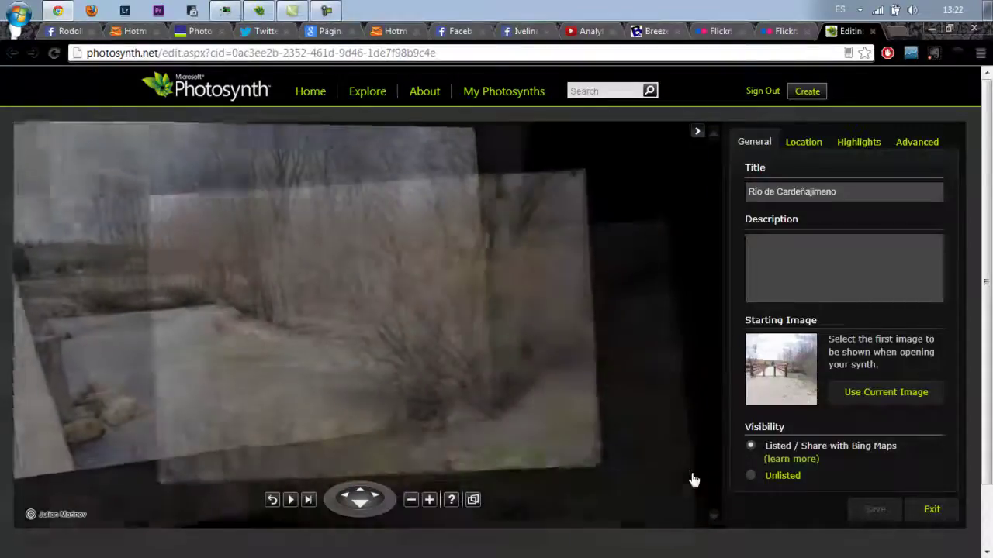
pyautogui.click(270, 321)
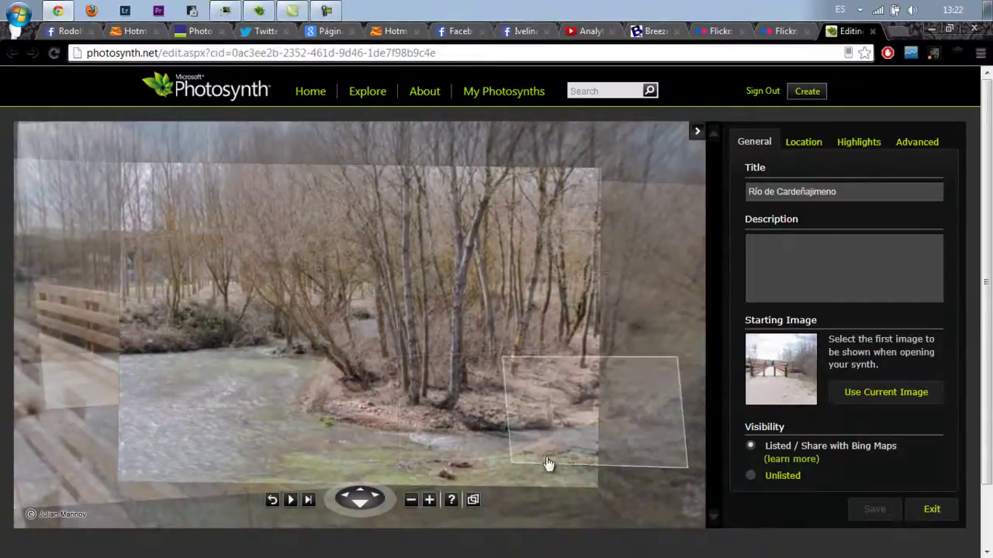
pyautogui.click(458, 422)
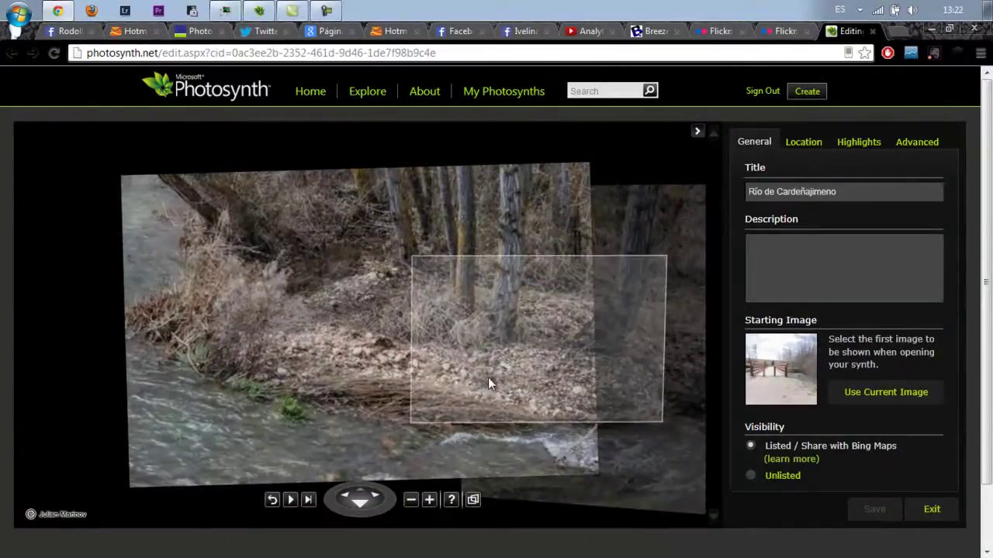
pyautogui.click(488, 378)
pyautogui.click(626, 299)
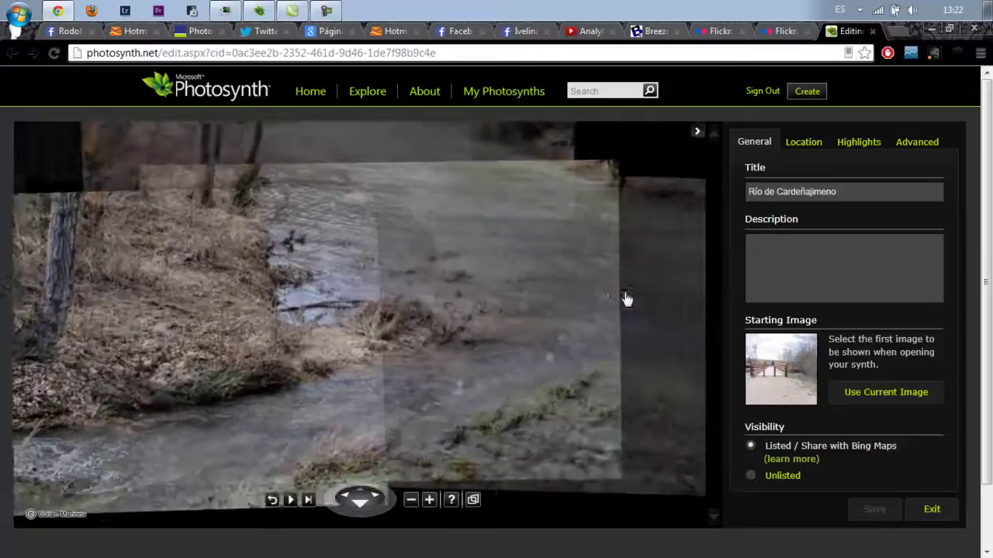
pyautogui.click(383, 143)
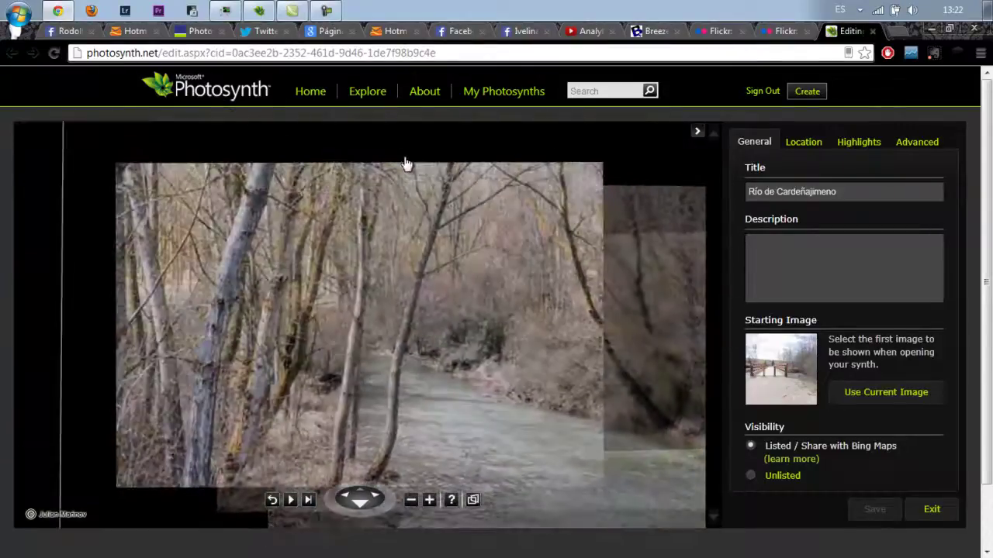
pyautogui.click(75, 304)
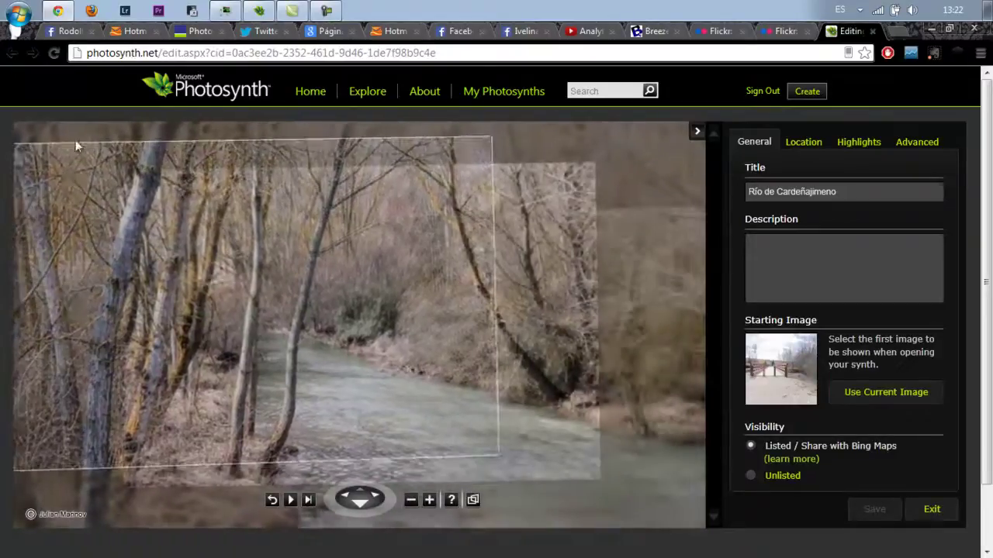
pyautogui.scroll(-3, 89, 130)
pyautogui.scroll(3, 90, 135)
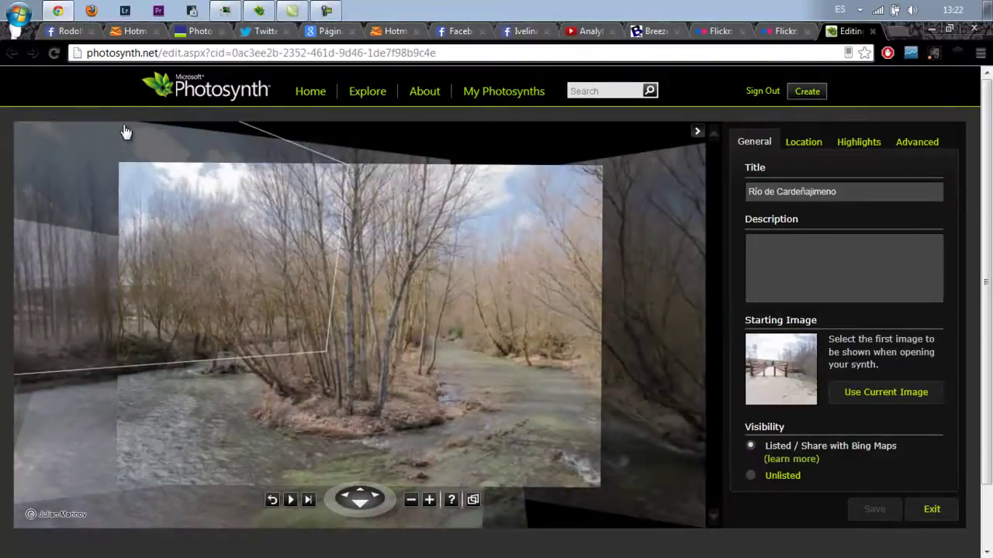
# Jump between photos taken from around the bridge out to a wider river view.
pyautogui.click(124, 131)
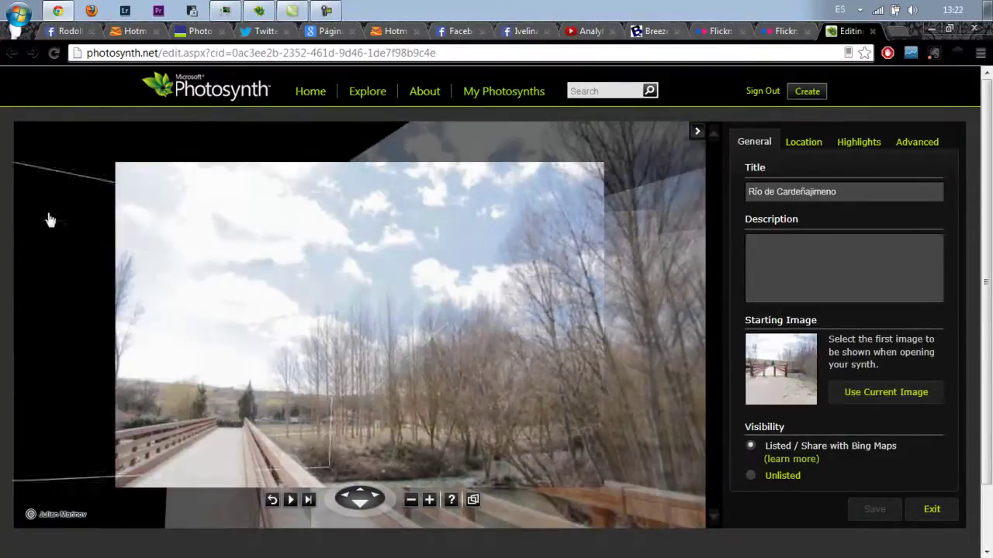
pyautogui.click(48, 230)
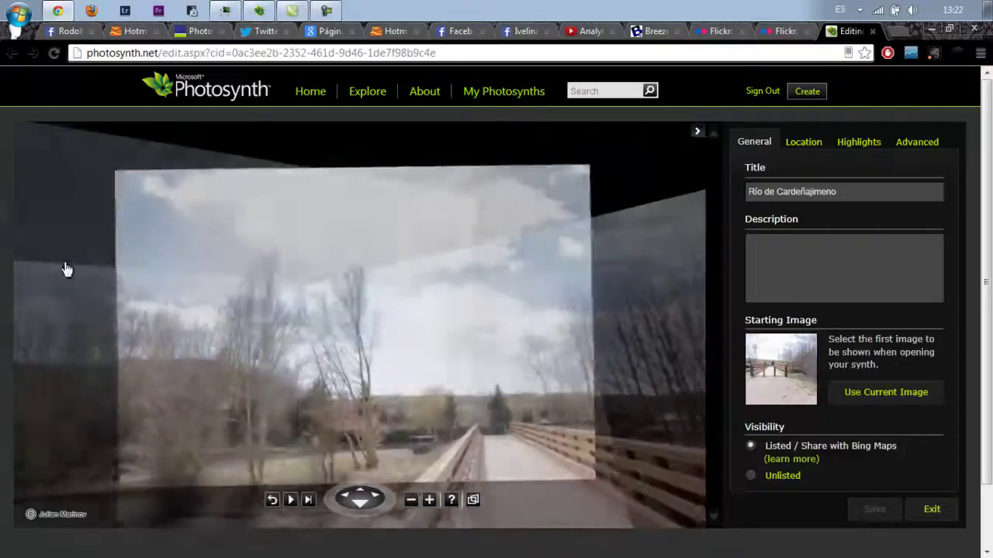
pyautogui.click(88, 434)
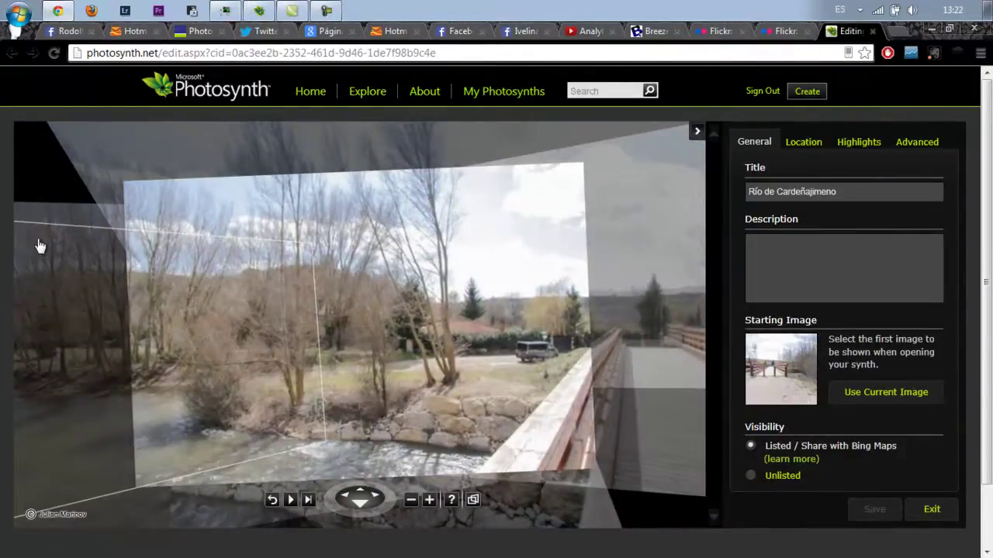
pyautogui.click(39, 239)
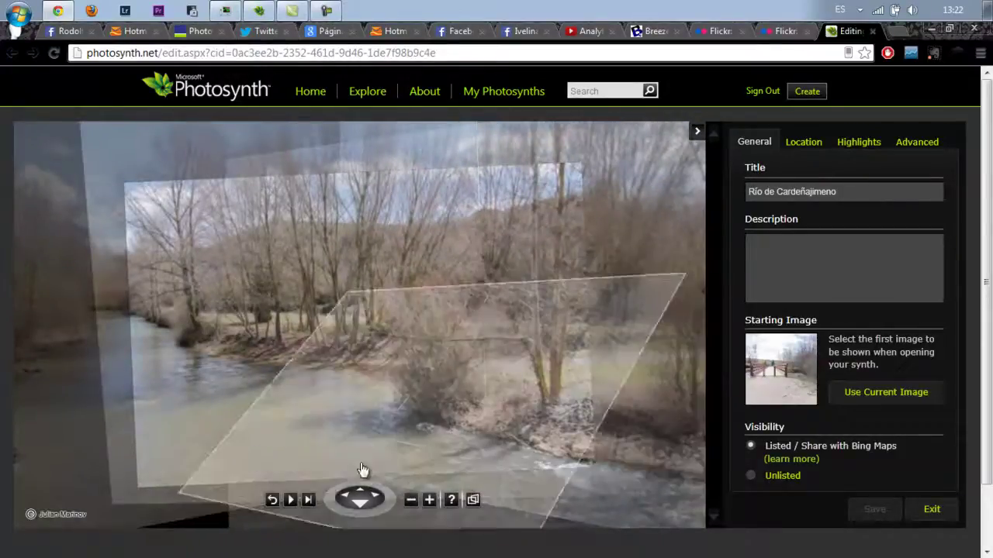
pyautogui.click(45, 526)
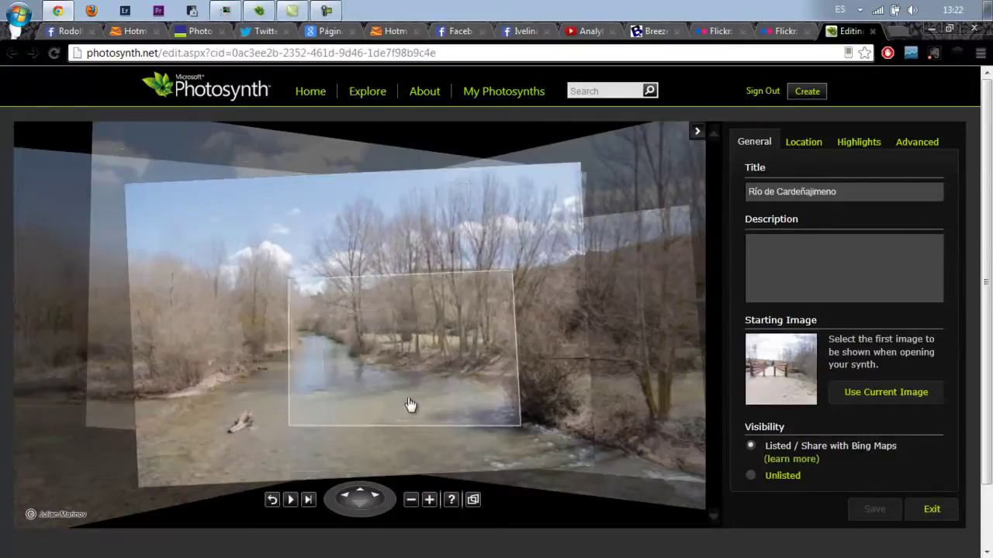
# Zoom in and out on the trees, then move to the view looking down the river.
pyautogui.click(386, 349)
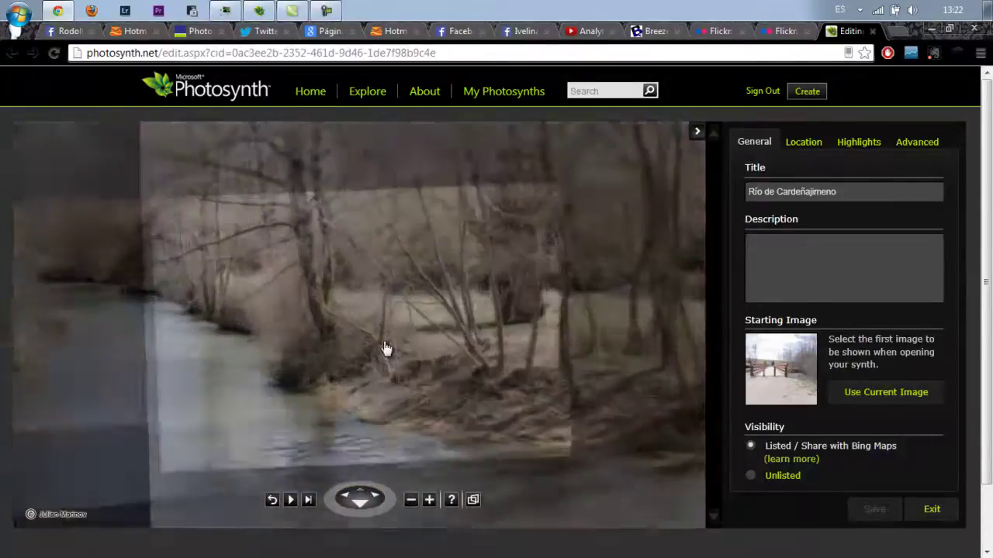
pyautogui.click(429, 500)
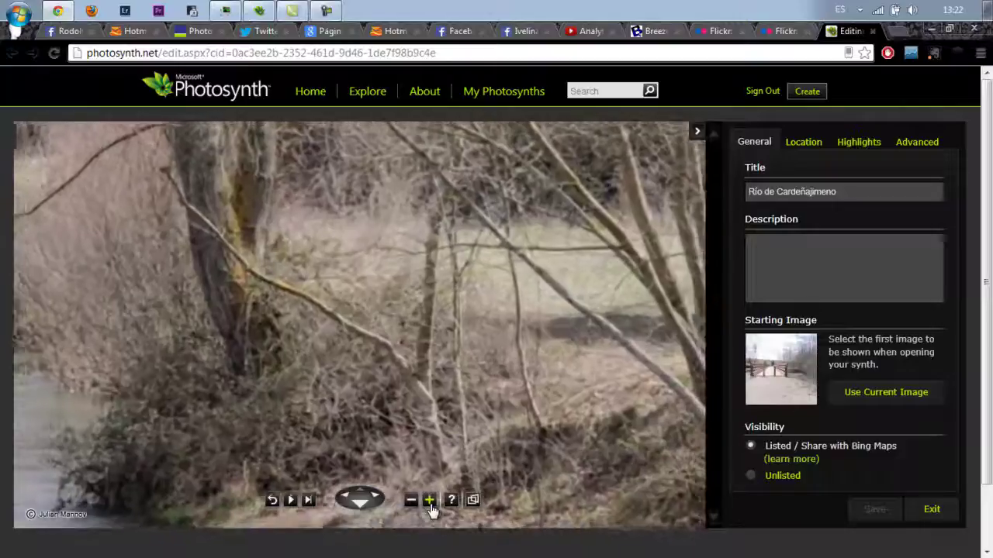
pyautogui.click(429, 501)
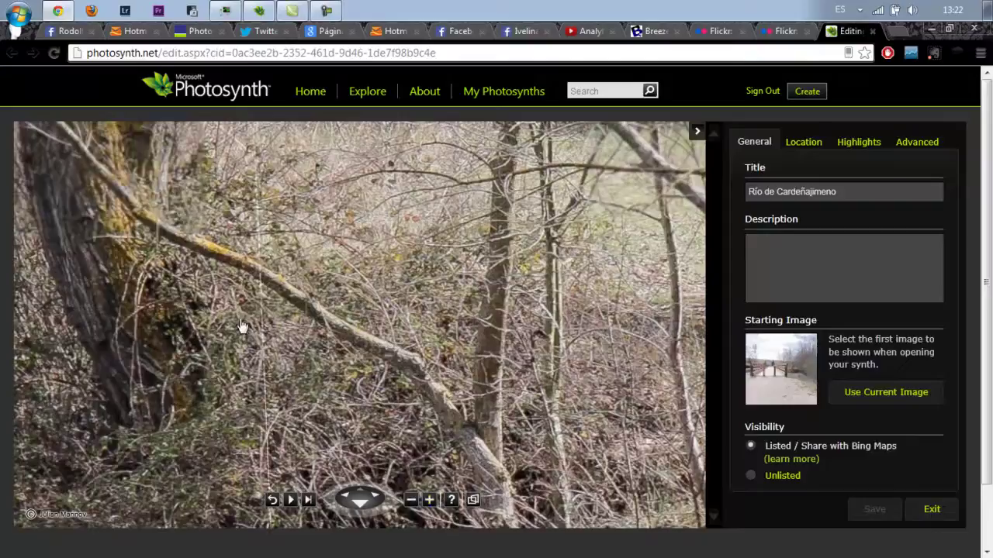
pyautogui.click(411, 502)
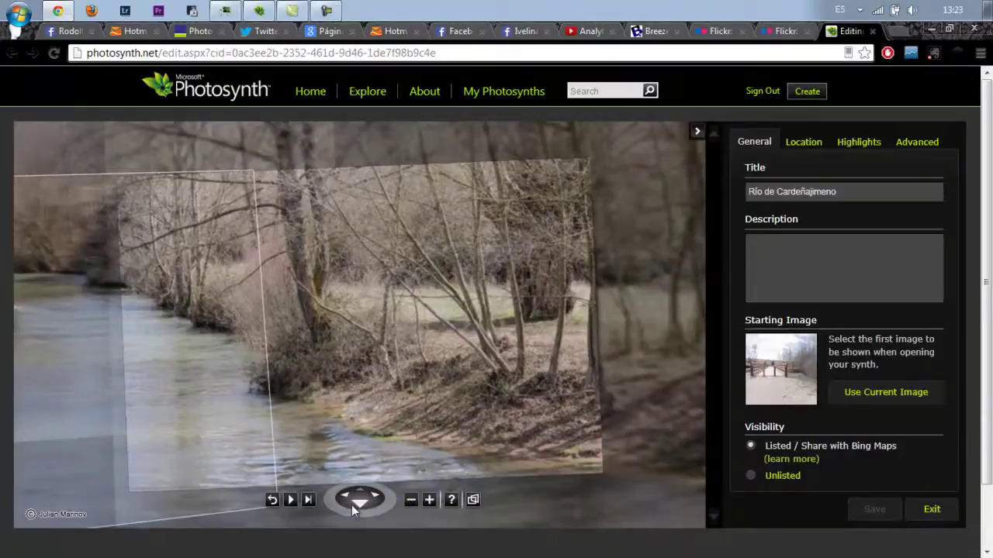
pyautogui.click(342, 464)
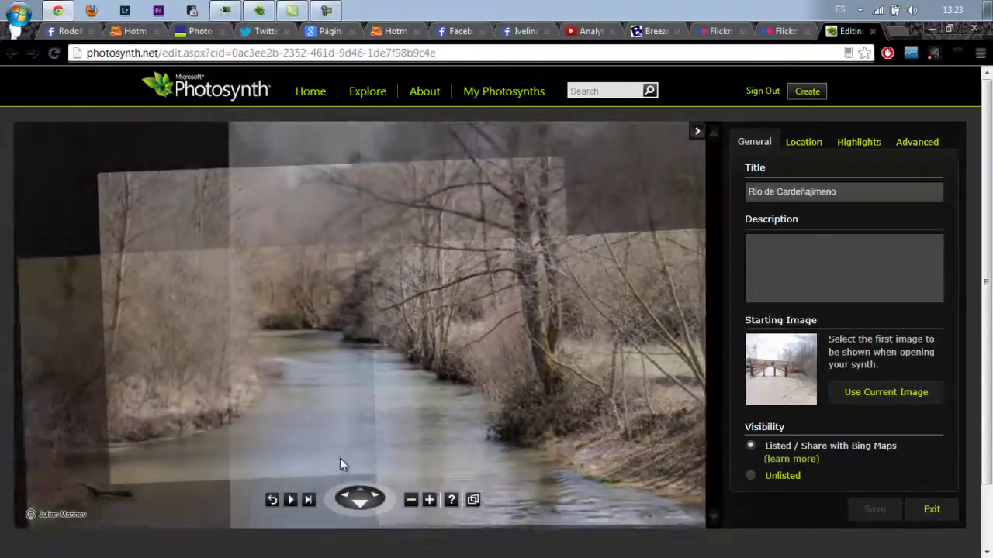